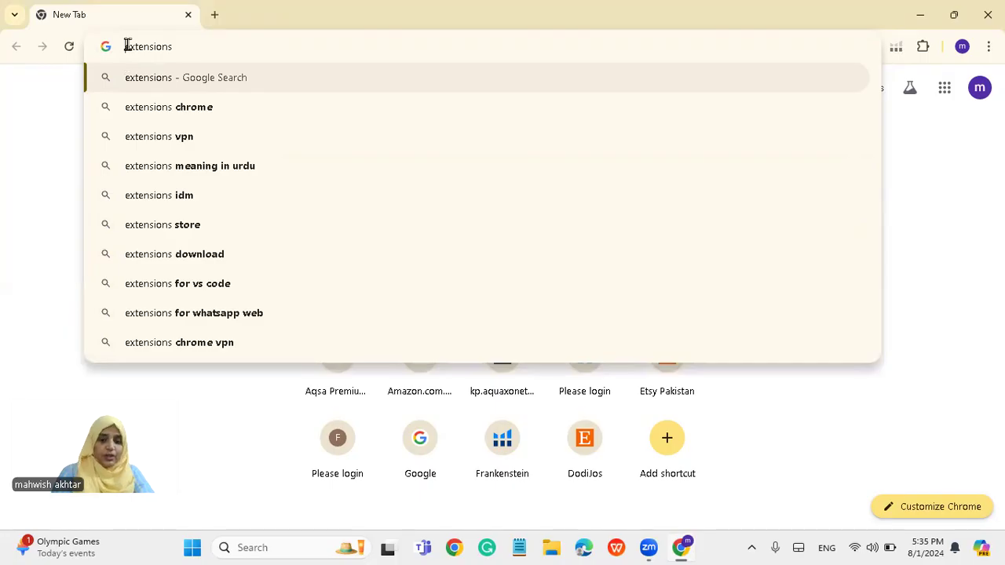
- Search Google for "keepa extensions" and install the Keepa - Amazon Price Tracker extension from the Chrome Web Store
key(Return)
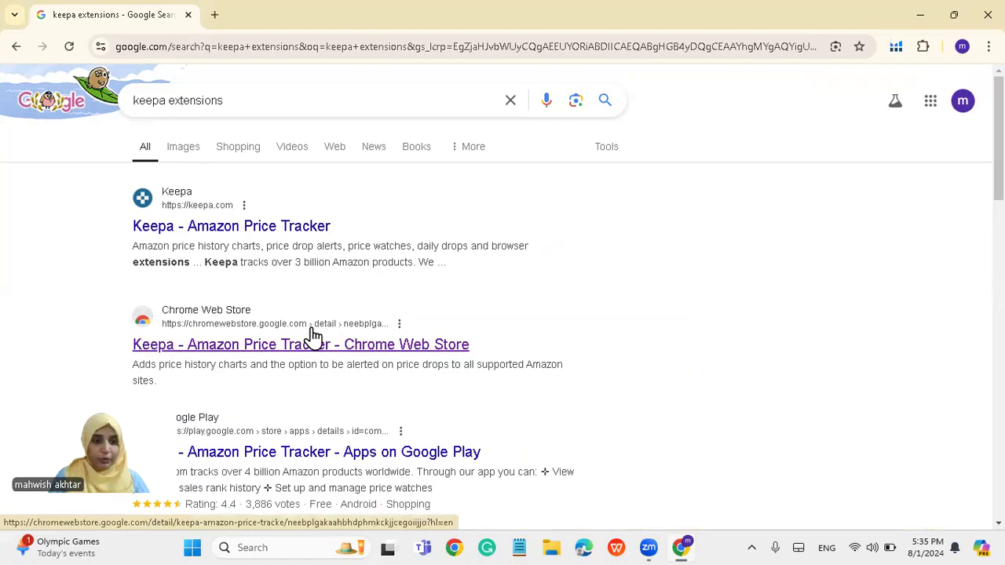
click(322, 356)
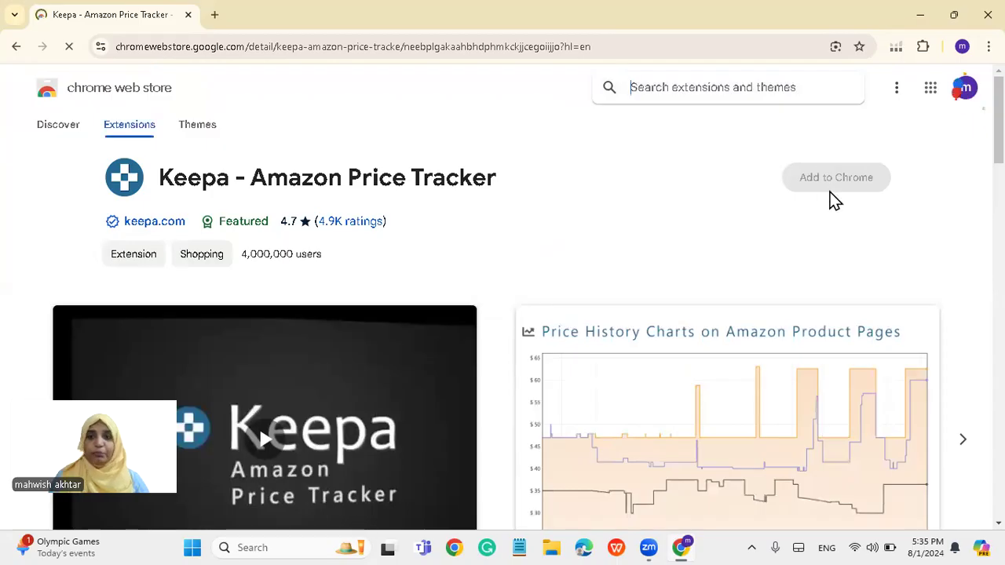
click(799, 186)
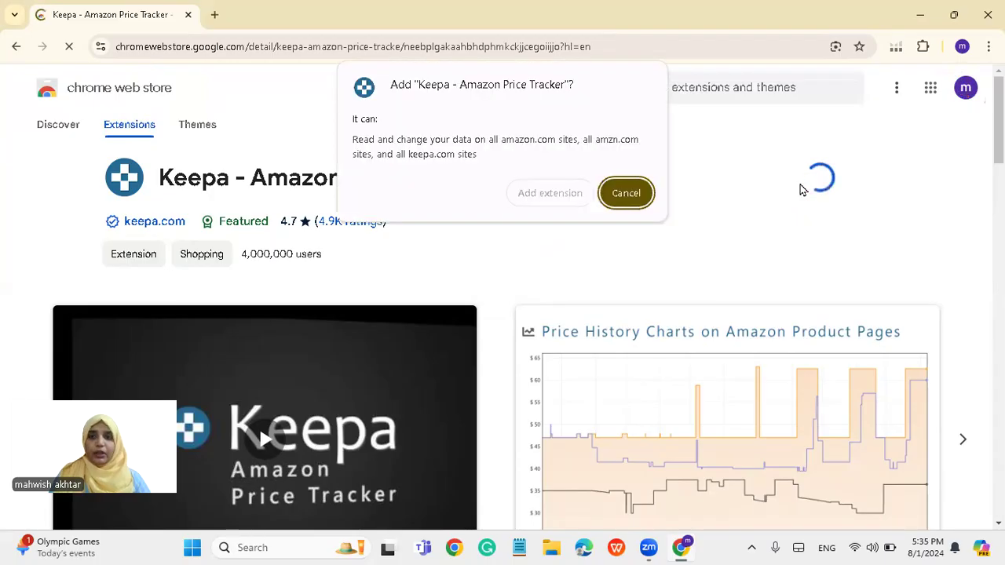
click(548, 195)
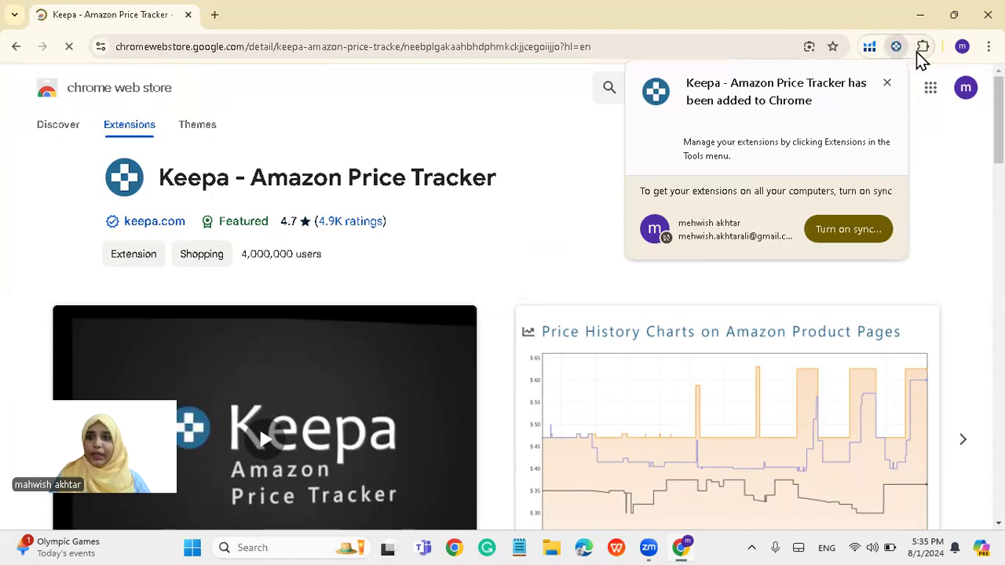
- Pin the Keepa - Amazon Price Tracker extension to the browser toolbar
click(917, 52)
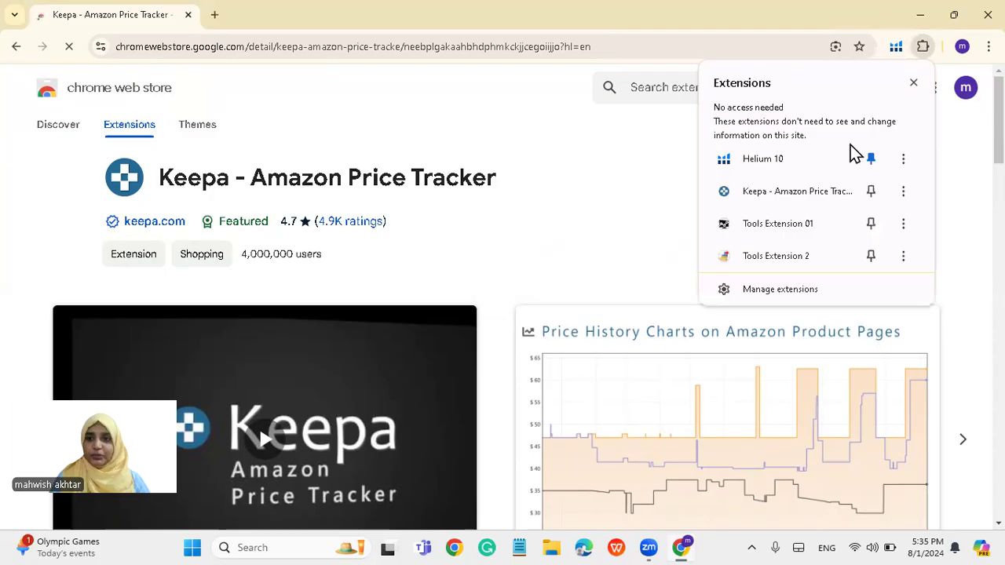
click(870, 192)
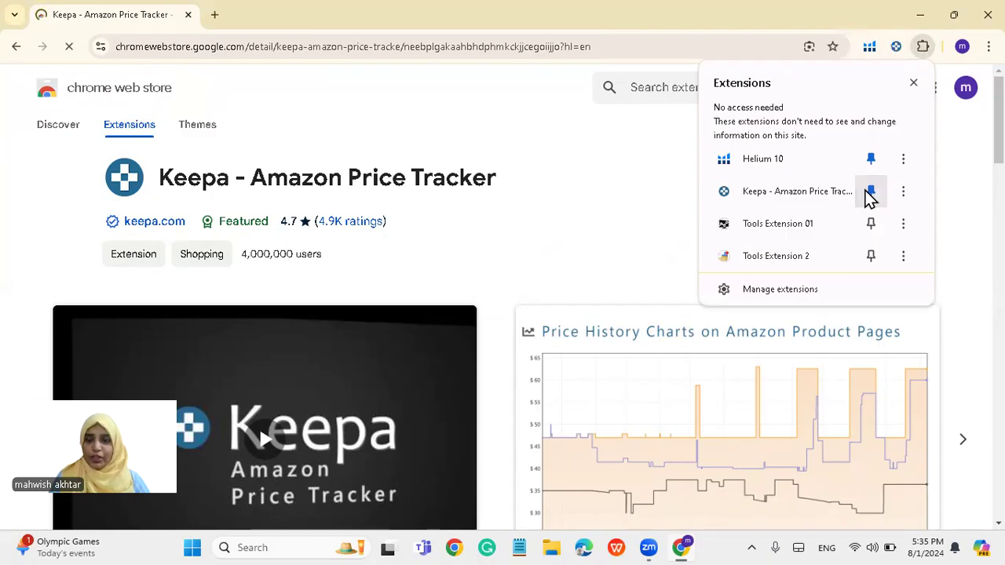
click(942, 193)
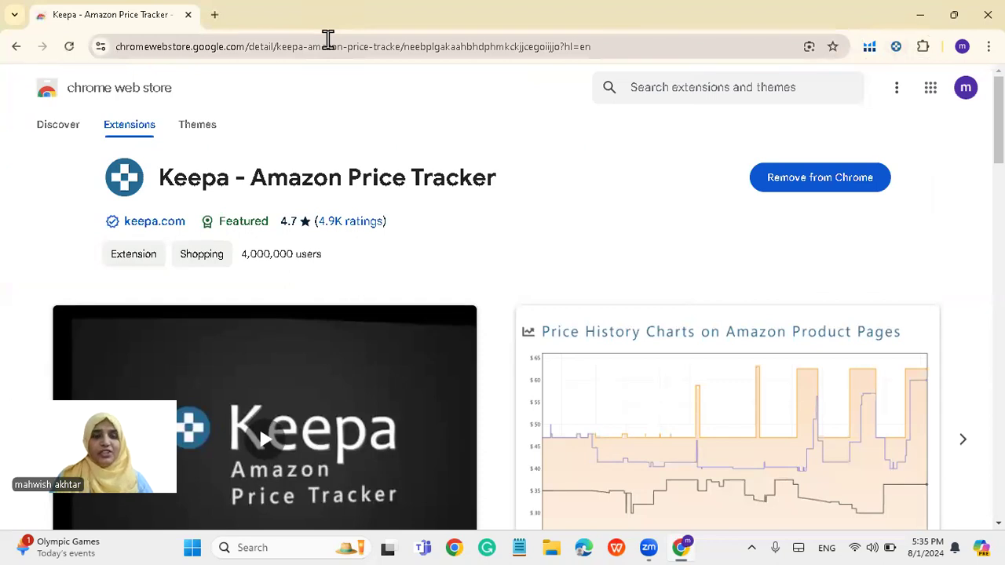
- Search for "fbatoolkit" in a new tab and open the FBA Toolkit website
click(215, 14)
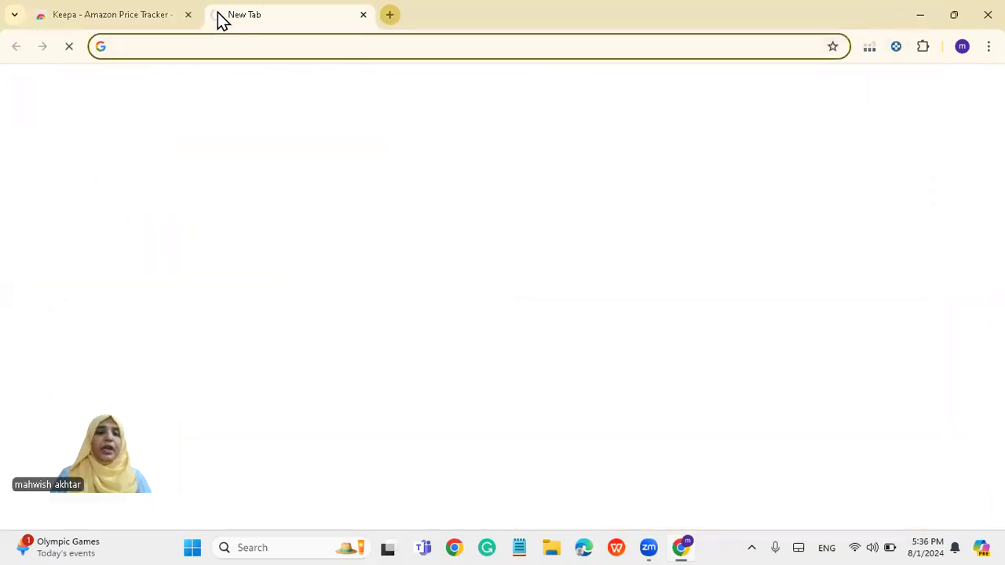
click(272, 46)
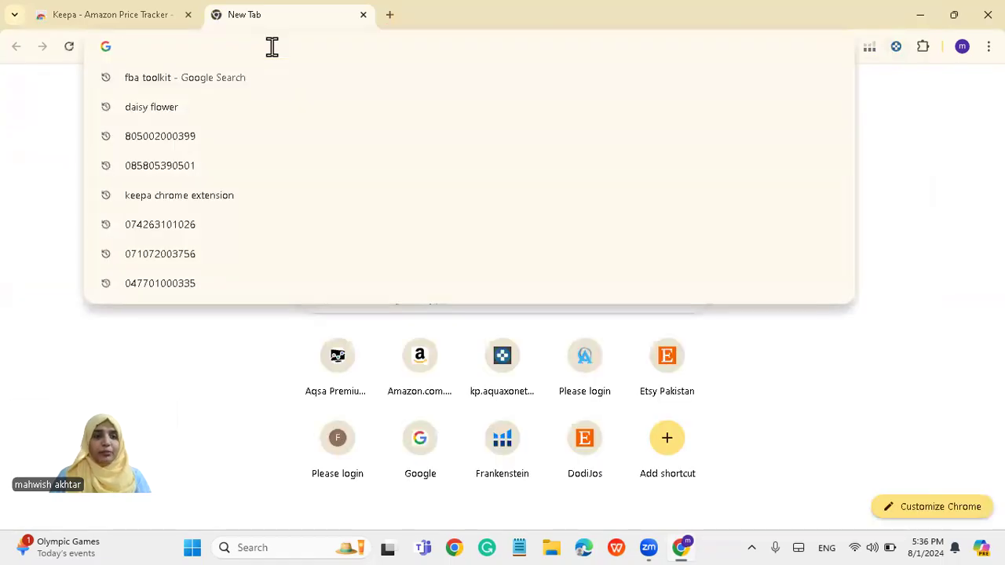
text(fba)
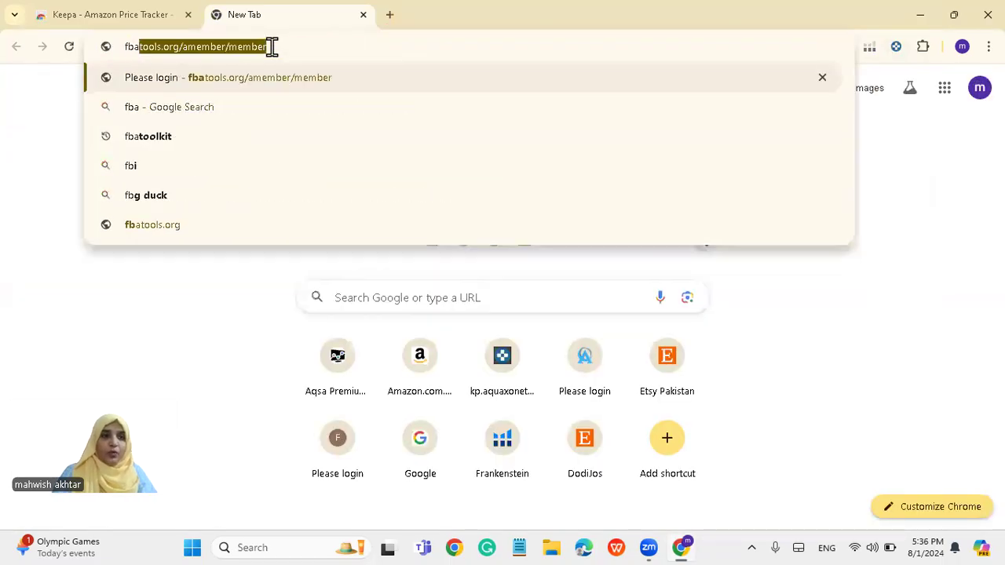
text(t)
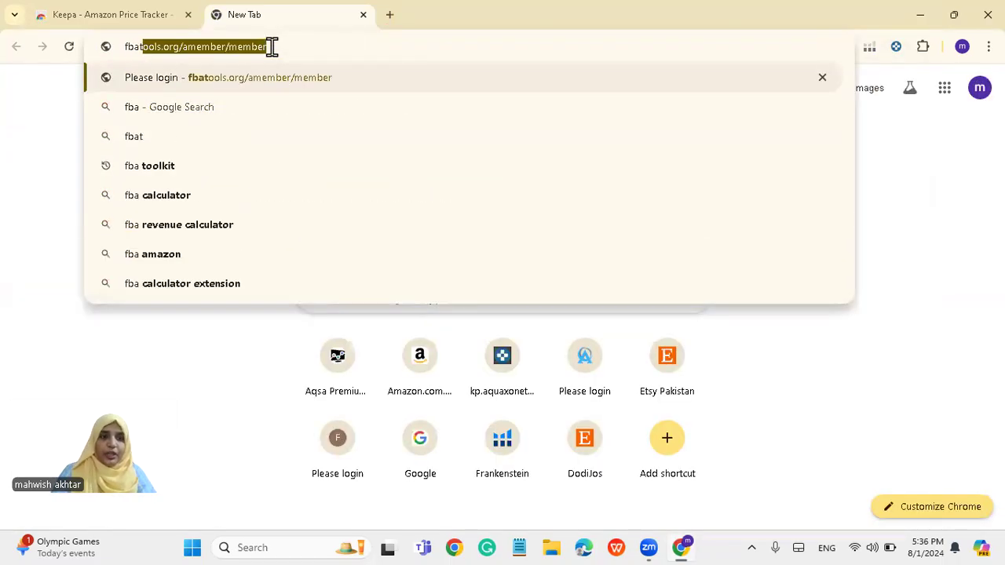
text(oolkit)
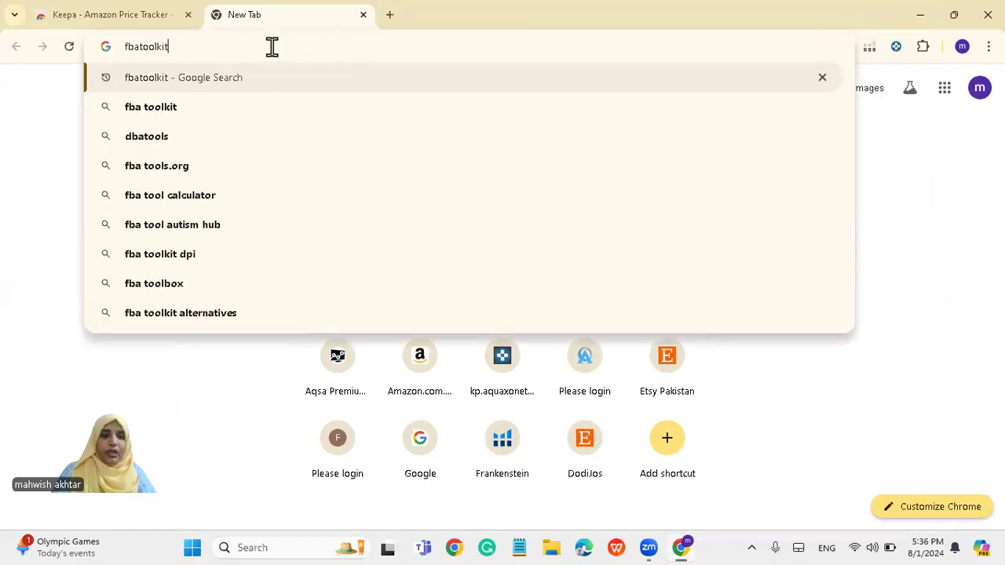
key(Return)
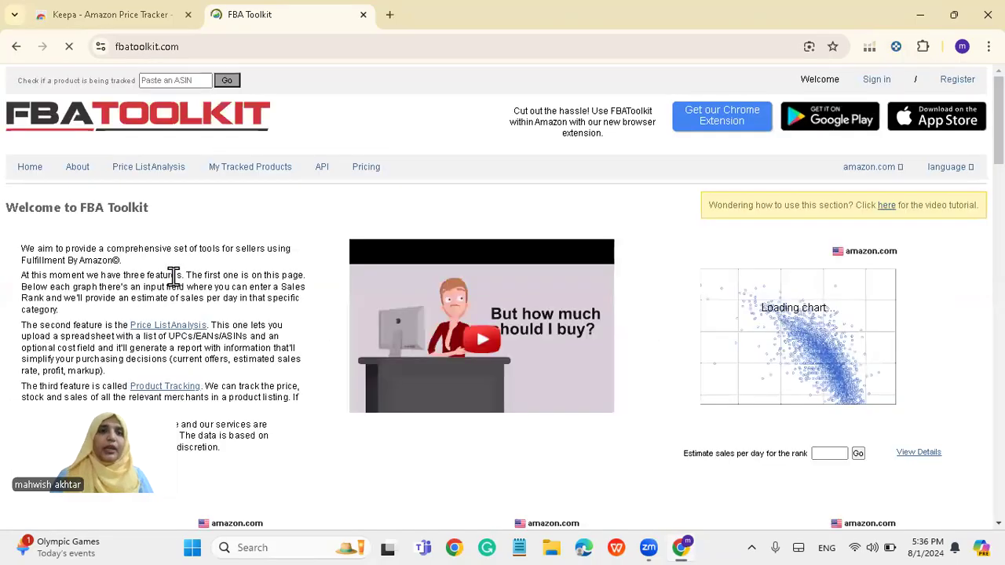
- Estimate the sales per day for rank 30000 in the Toys & Games category
scroll(528, 292, down, 2)
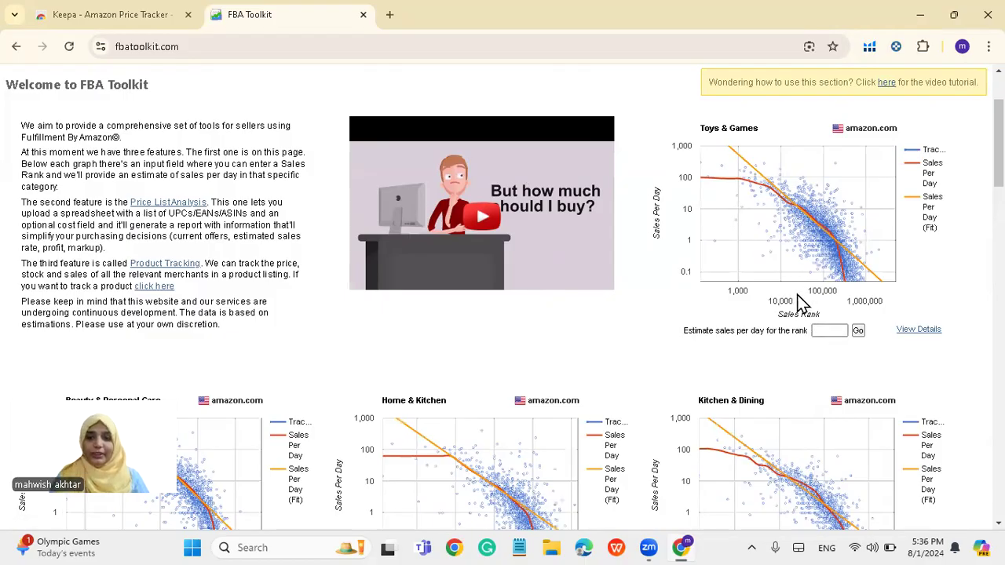
scroll(763, 350, down, 1)
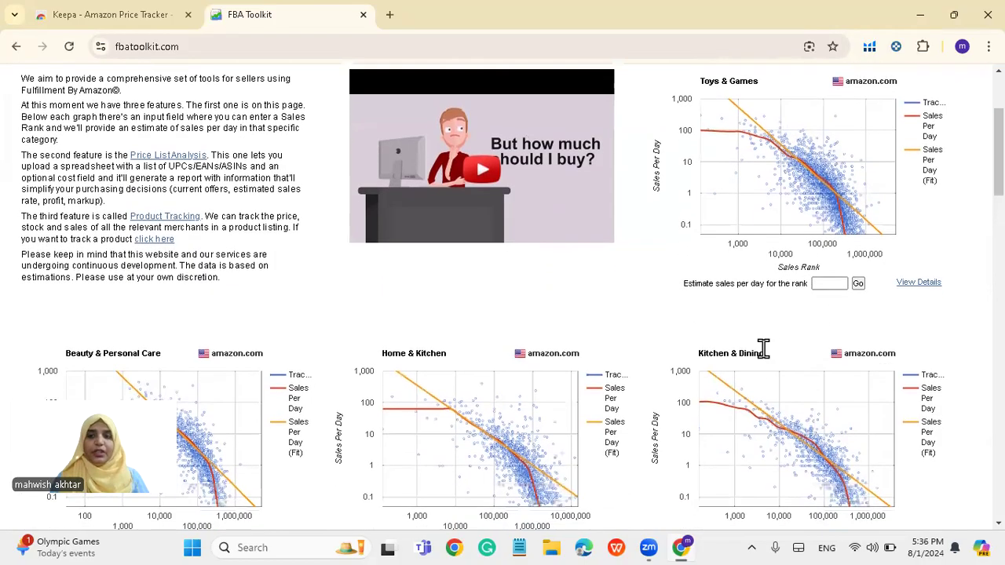
click(820, 283)
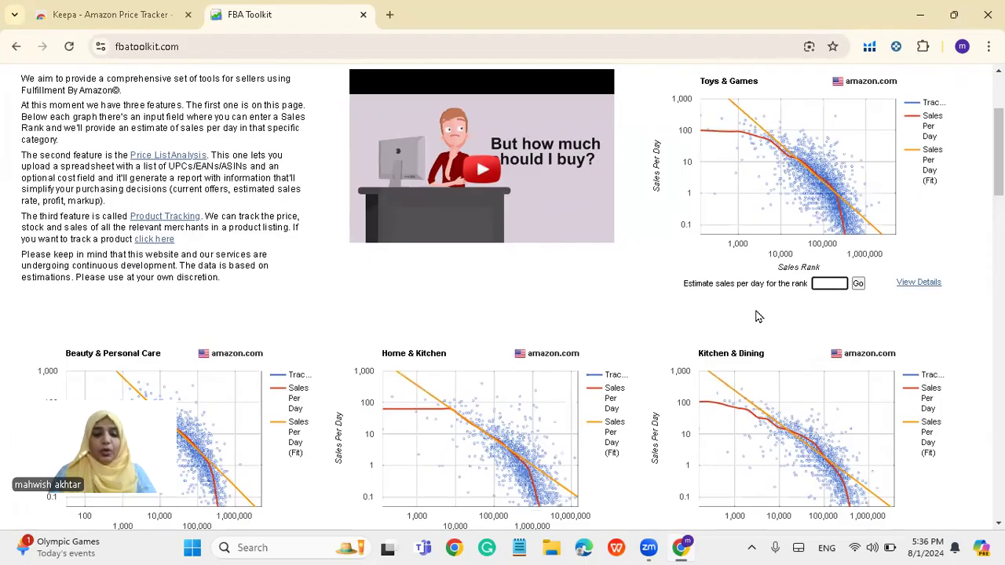
text(30)
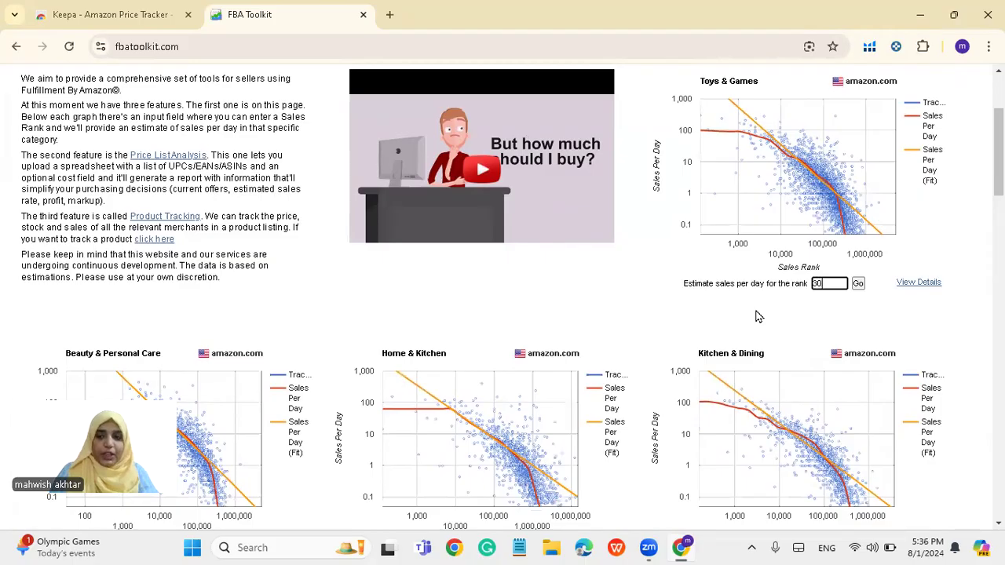
text(000)
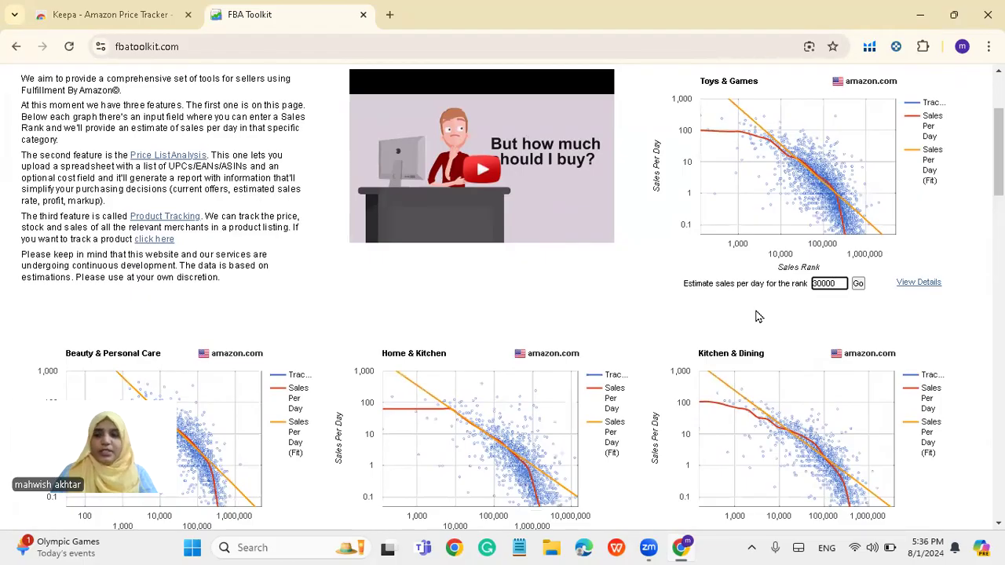
click(858, 283)
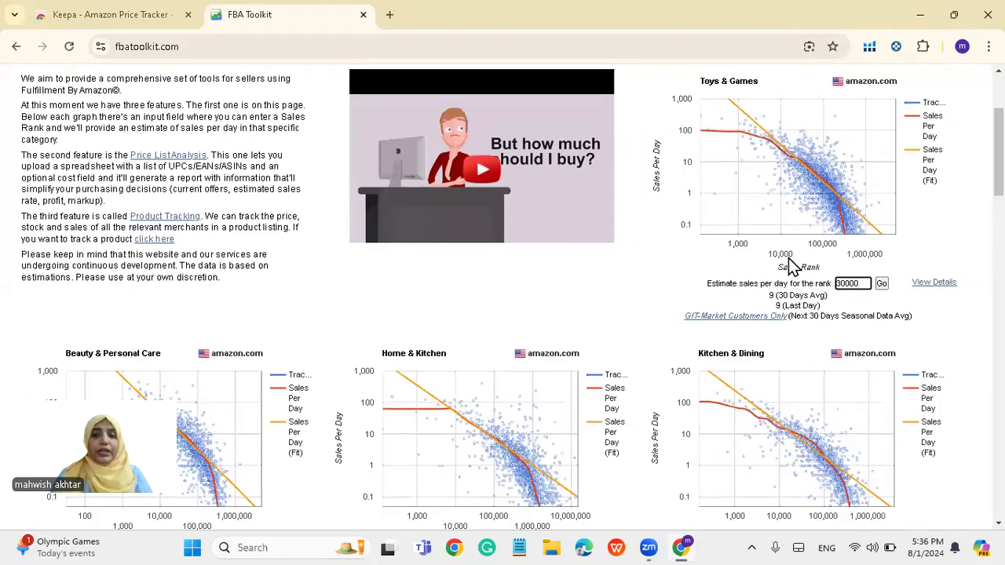
- Examine the 30-day average and last-day sales estimates below the Toys & Games chart at a larger size
double_click(844, 283)
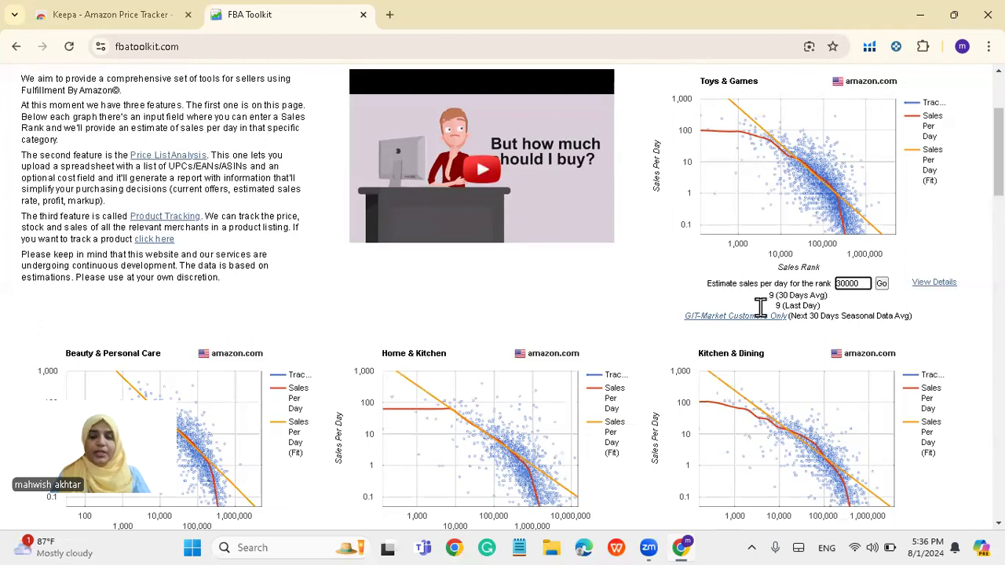
scroll(760, 308, up, 4)
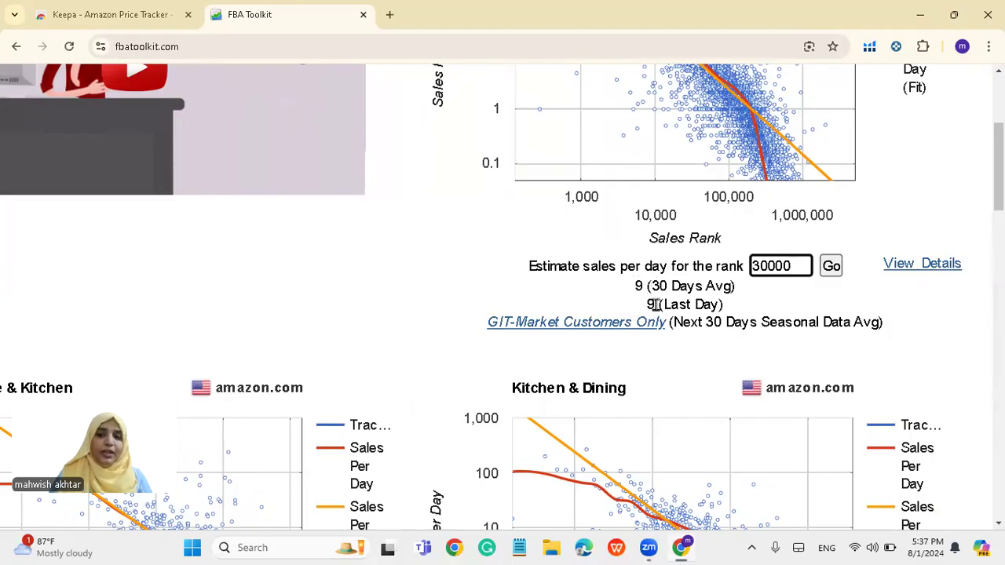
key(ctrl+minus)
key(ctrl+minus)
key(ctrl+minus)
key(ctrl+minus)
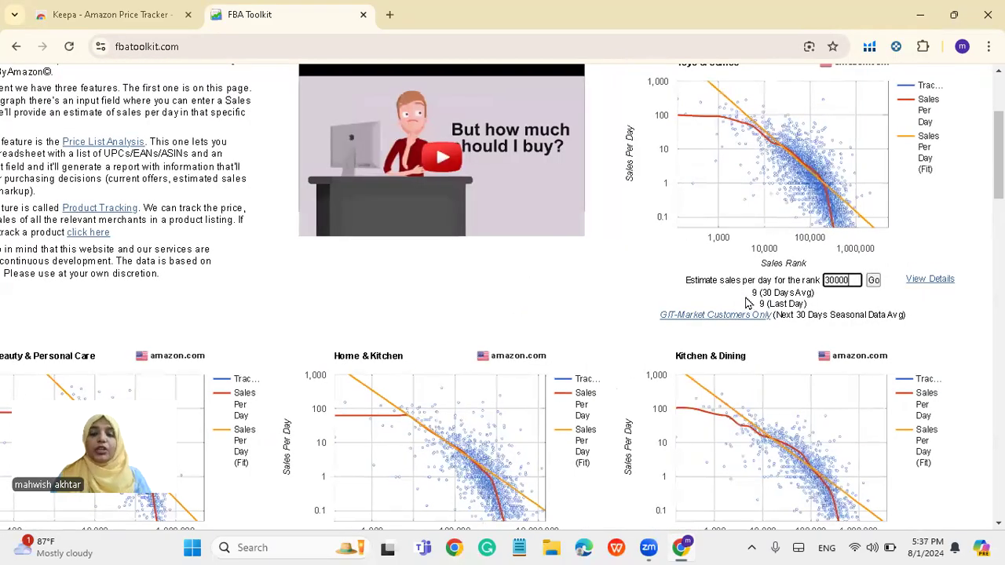
key(ctrl+plus)
key(ctrl+plus)
key(ctrl+plus)
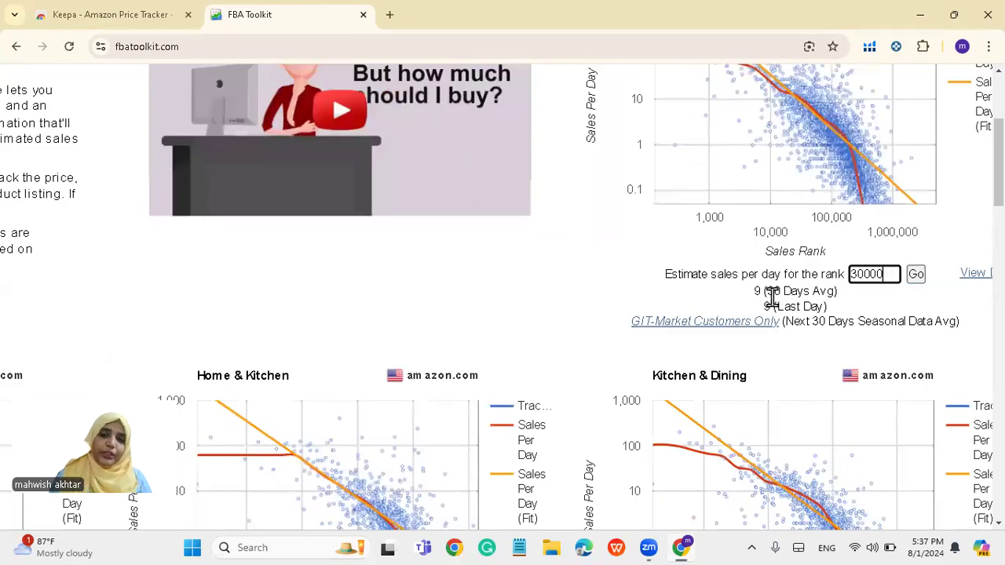
key(ctrl+minus)
key(ctrl+minus)
key(ctrl+minus)
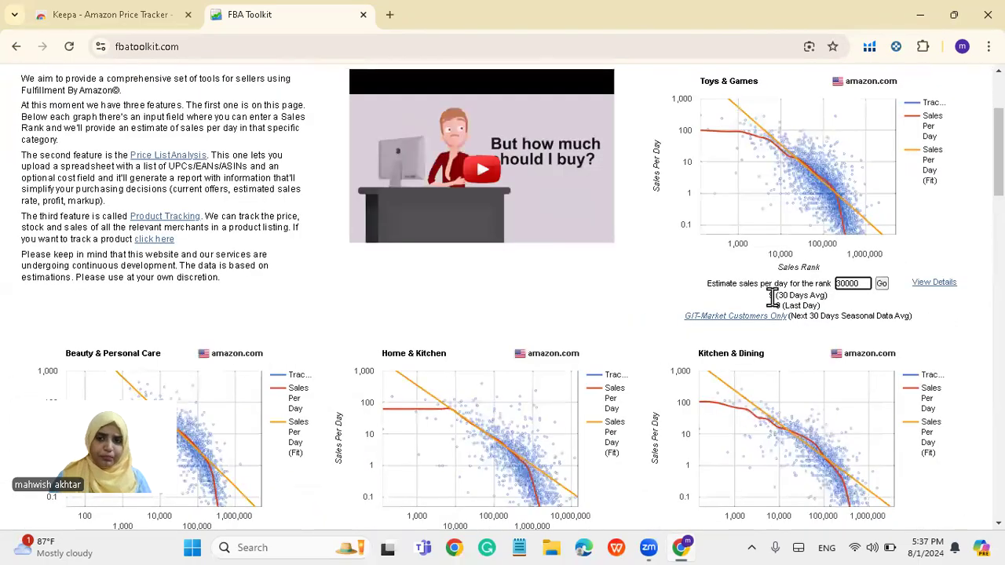
scroll(773, 297, down, 1)
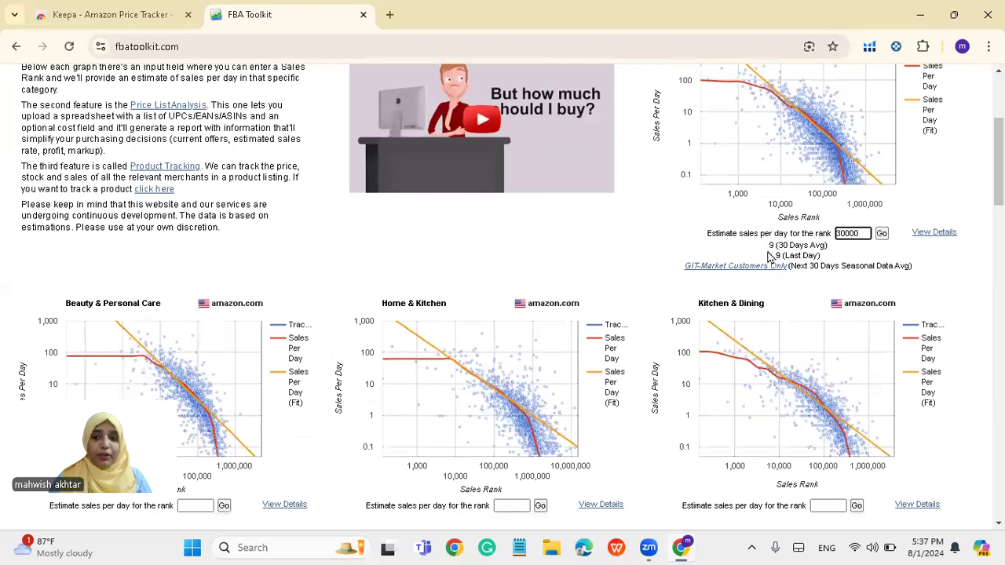
key(ctrl+plus)
key(ctrl+plus)
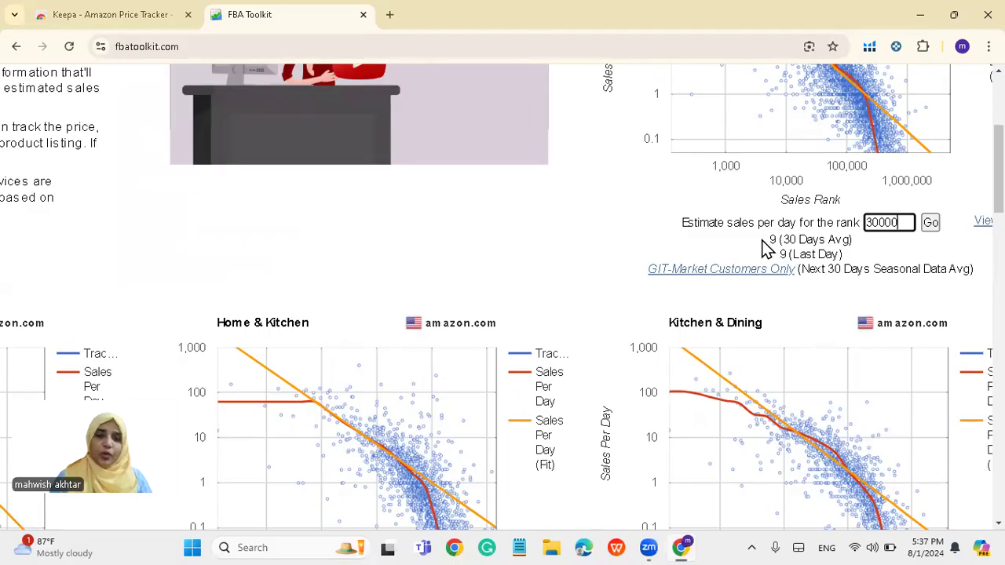
key(ctrl+minus)
key(ctrl+minus)
- Estimate the sales per day for rank 4065 in the Health & Household category and enlarge the result
scroll(765, 247, down, 3)
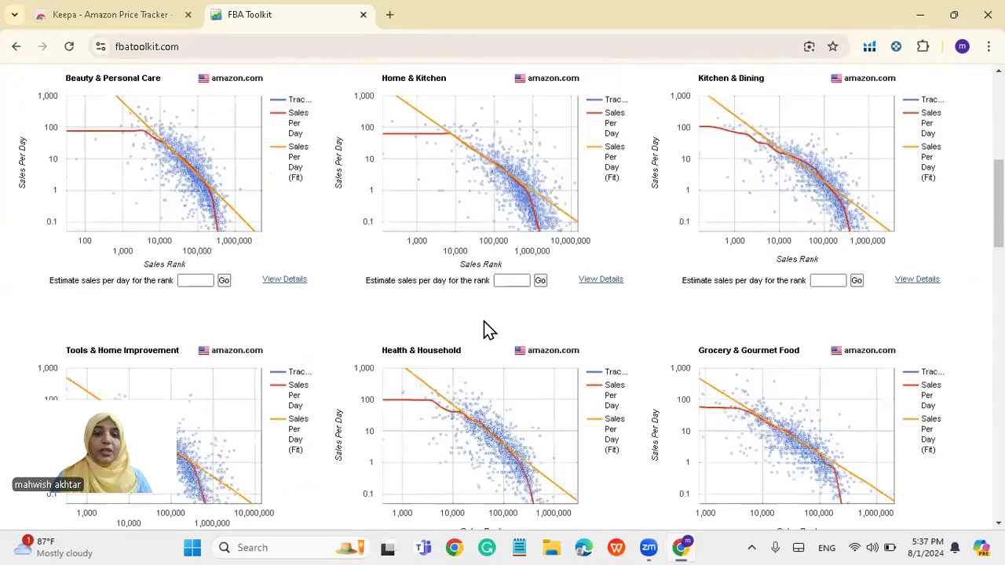
scroll(484, 321, down, 1)
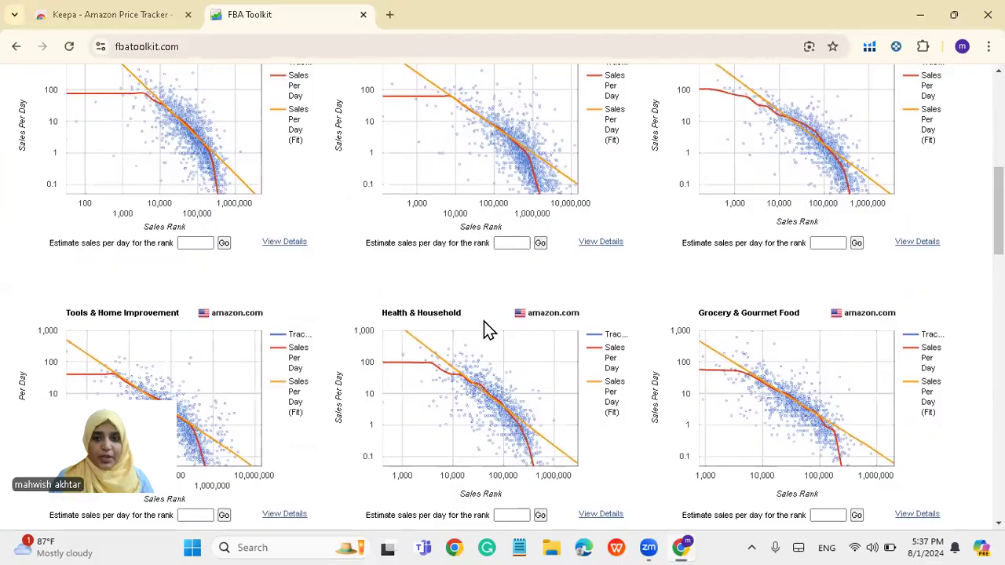
scroll(483, 321, down, 2)
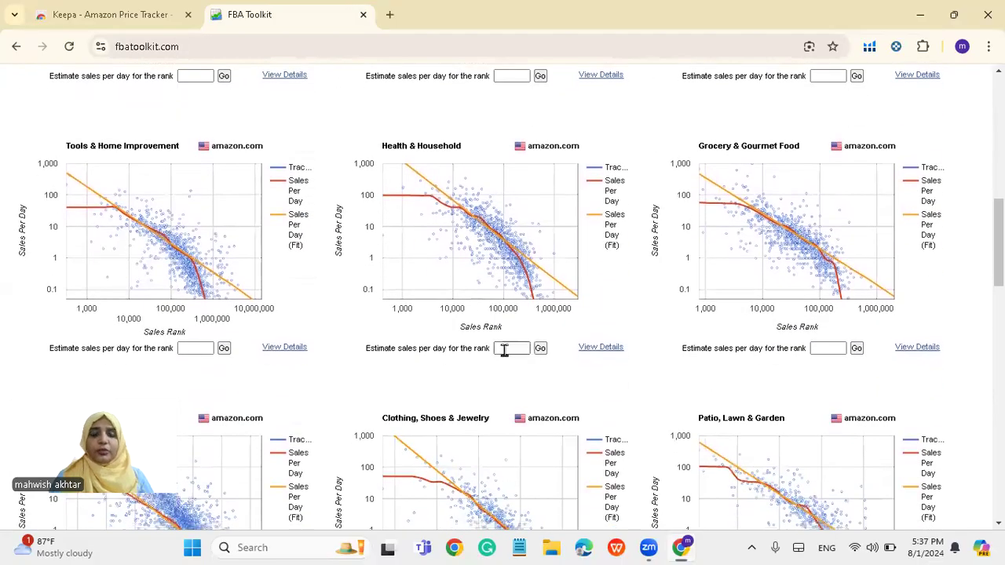
click(498, 349)
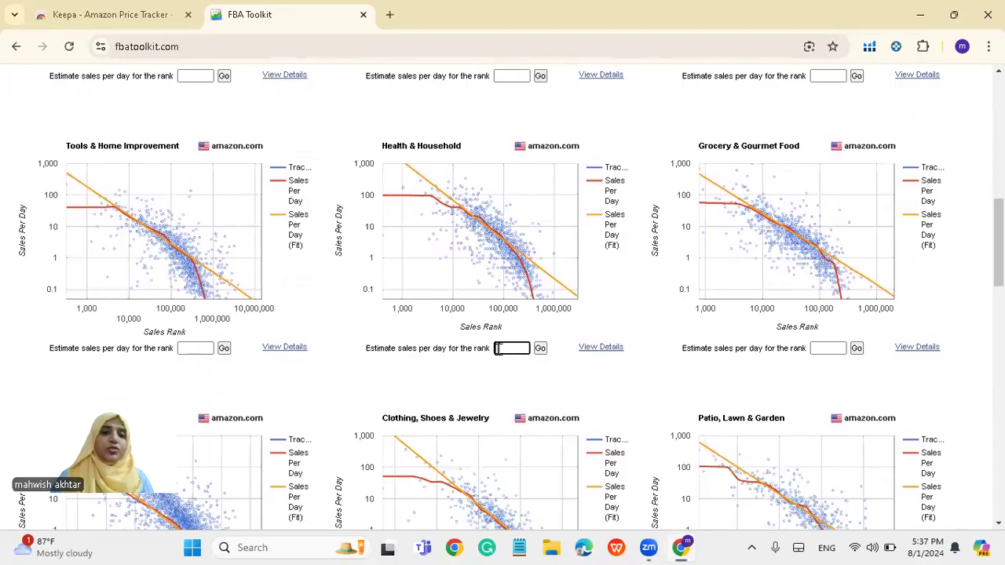
text(500)
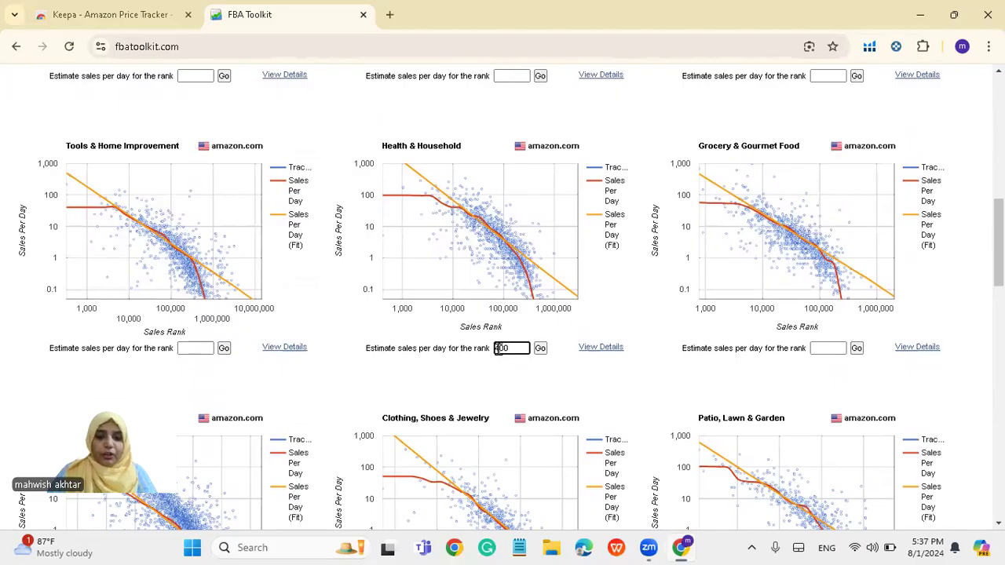
key(BackSpace)
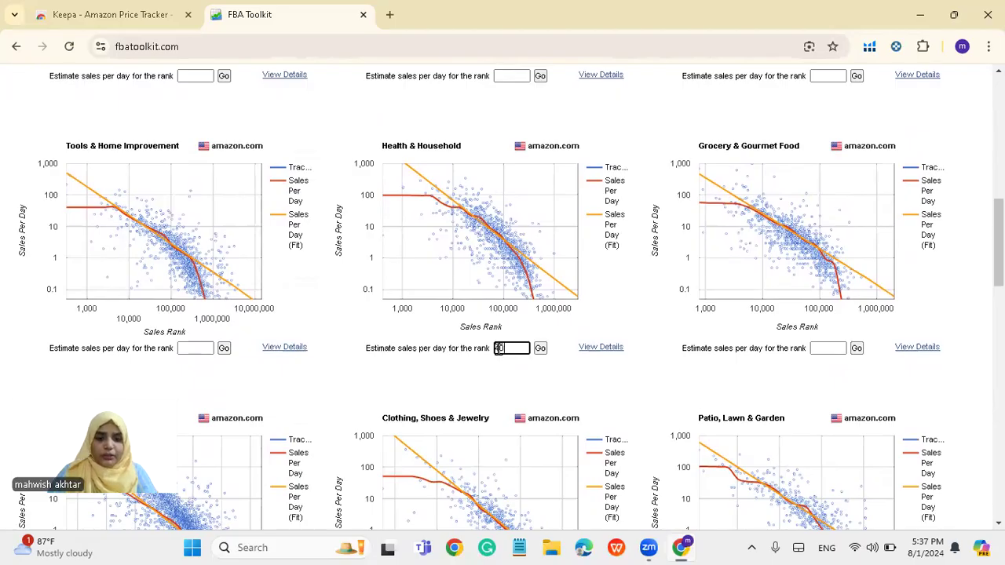
text(65)
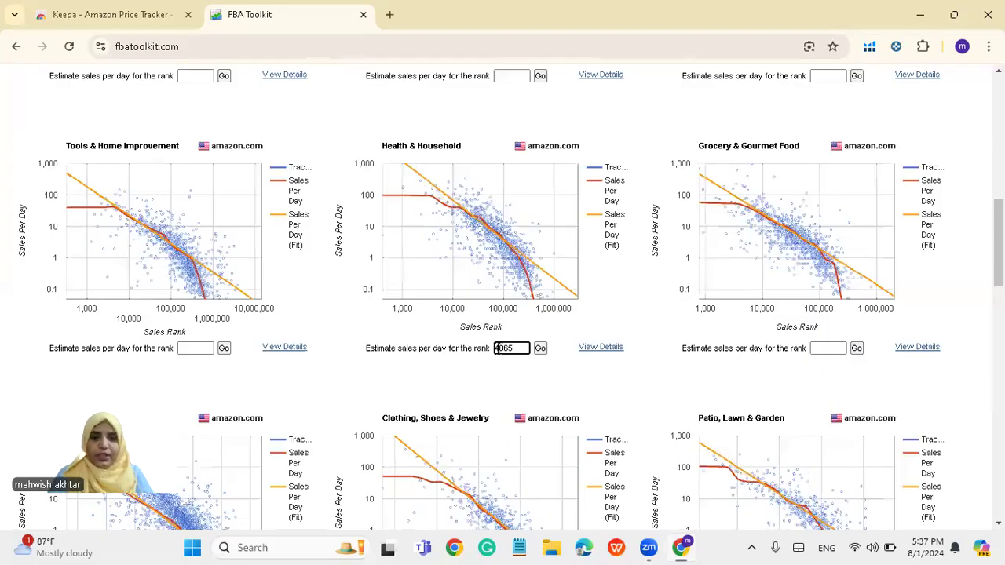
click(541, 354)
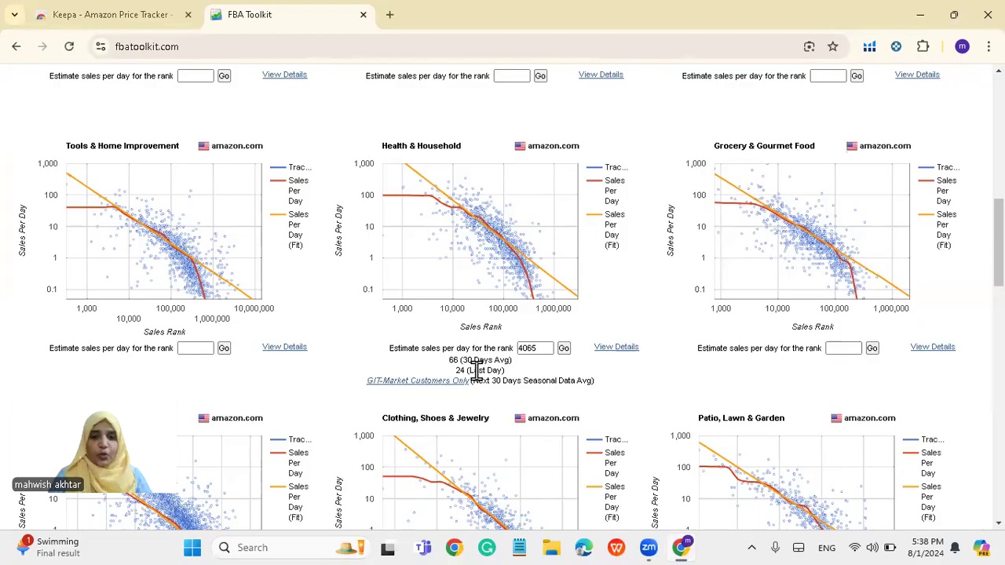
scroll(479, 371, up, 5)
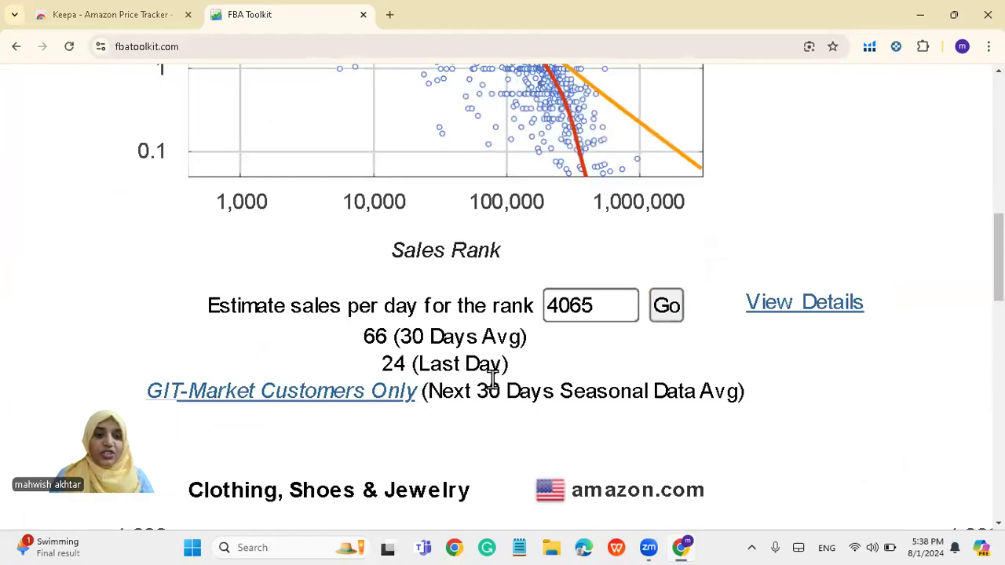
- Estimate the sales per day for rank 43634 in the Health & Household category
scroll(492, 379, down, 3)
scroll(490, 381, up, 2)
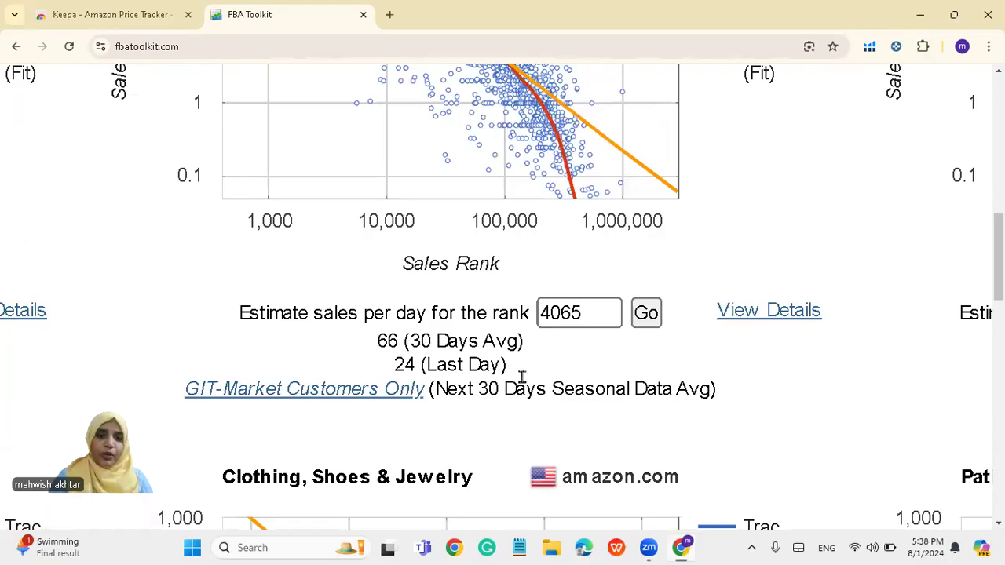
scroll(521, 377, right, 1)
scroll(522, 377, down, 5)
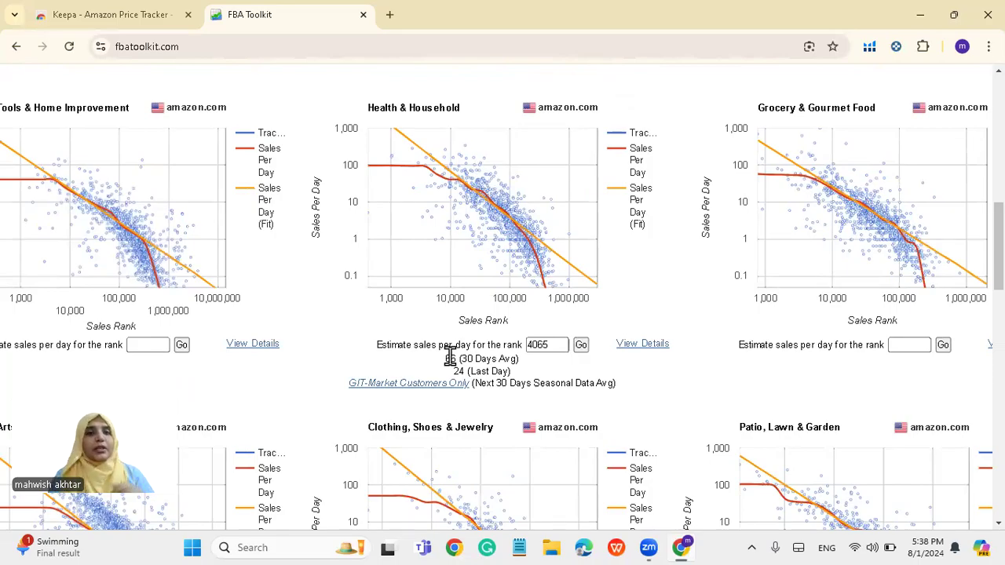
click(558, 345)
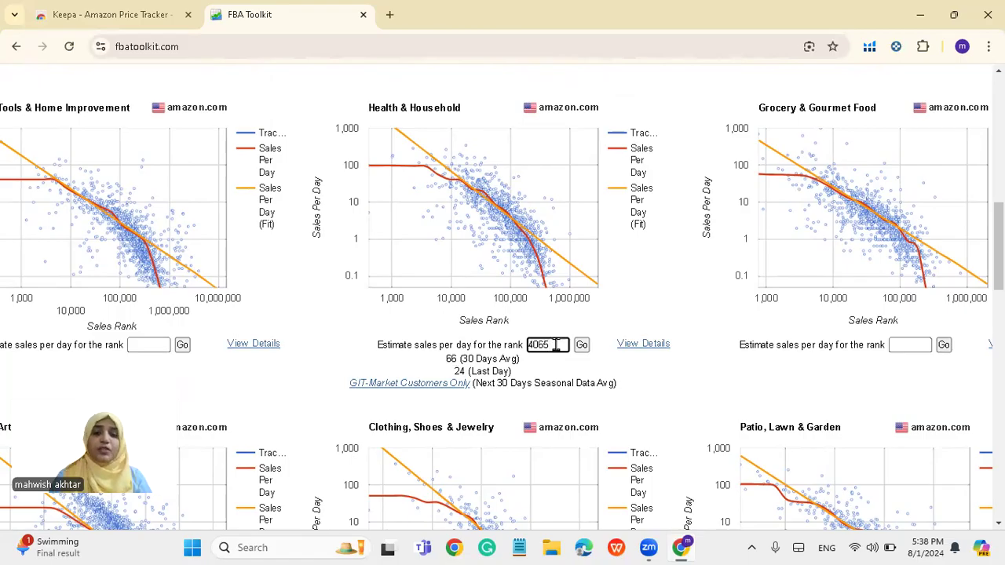
drag(545, 345, 531, 344)
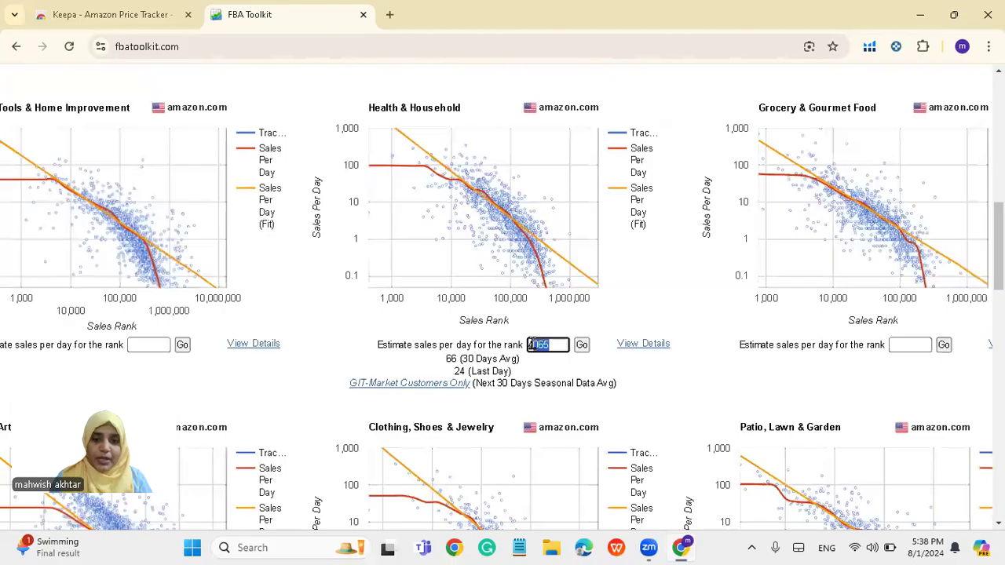
text(43)
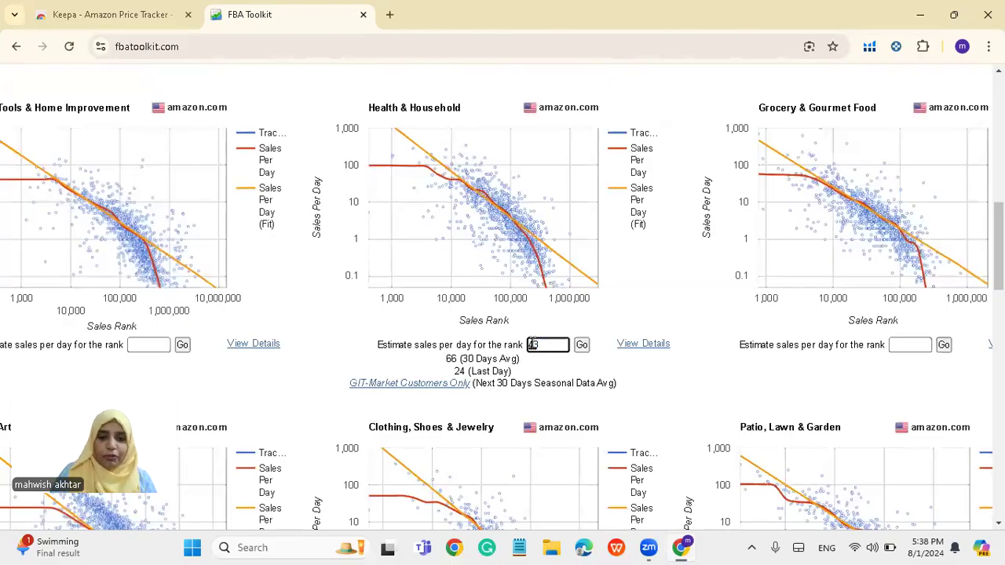
text(634)
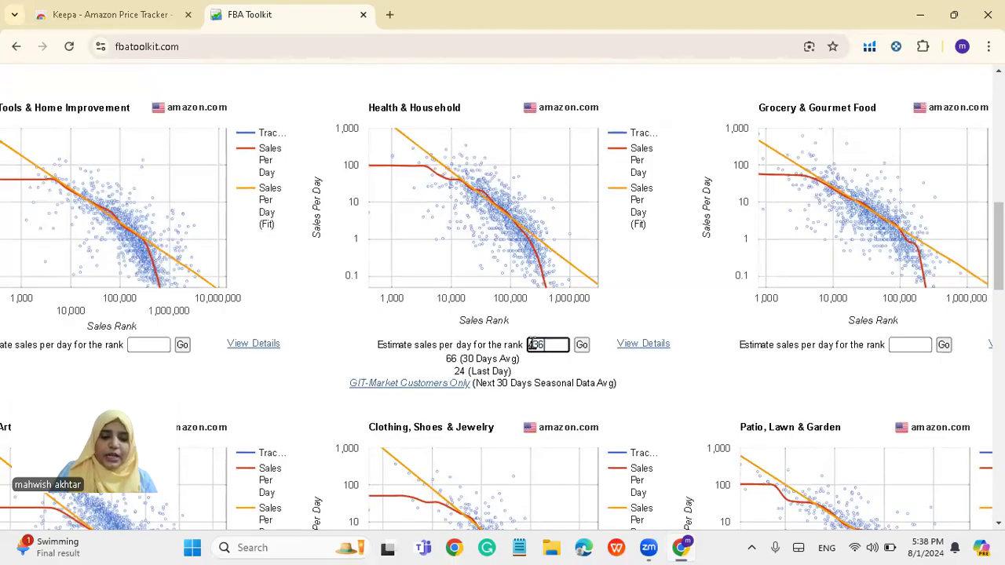
click(640, 377)
scroll(594, 375, up, 4)
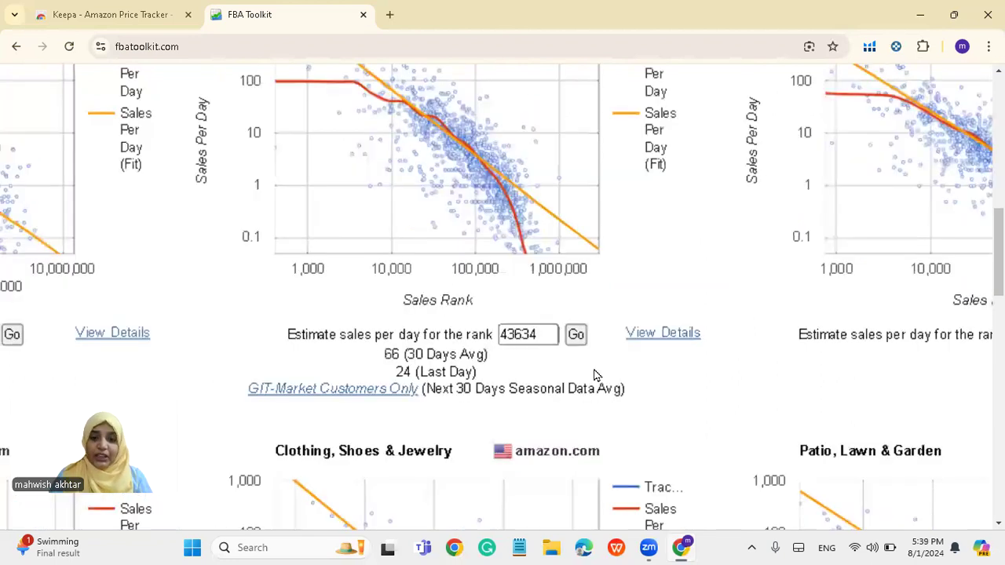
click(575, 334)
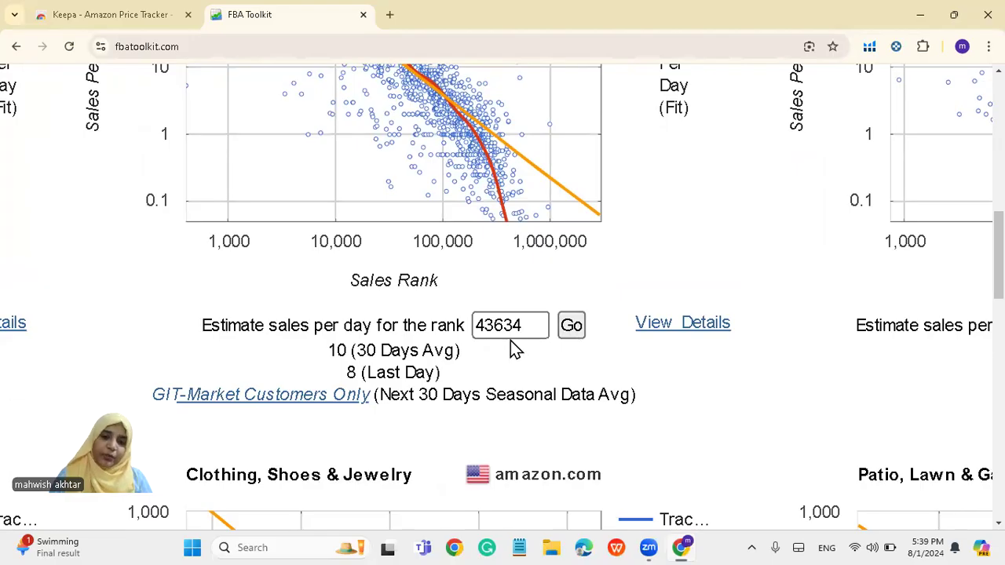
scroll(512, 349, down, 4)
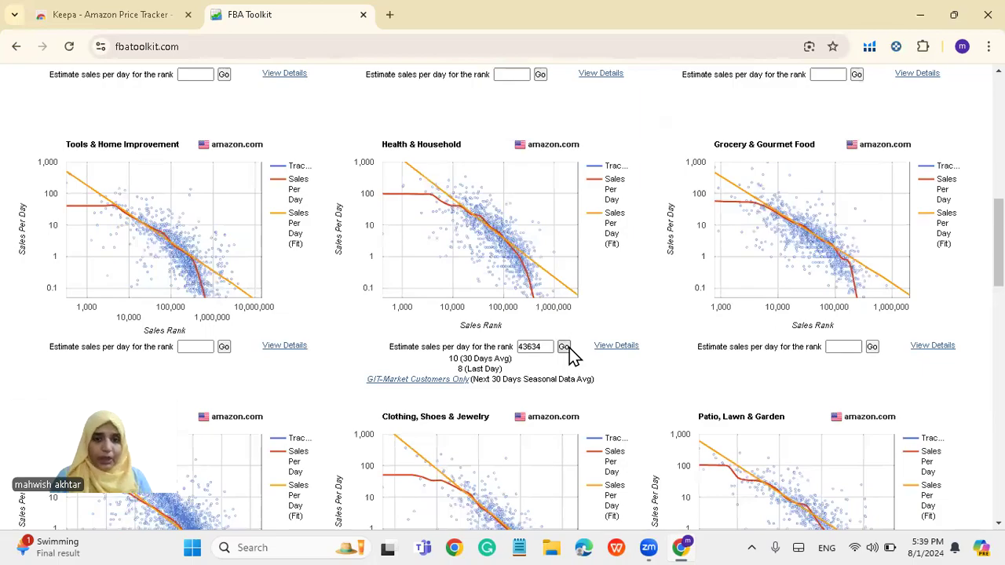
scroll(572, 356, up, 1)
scroll(572, 356, up, 5)
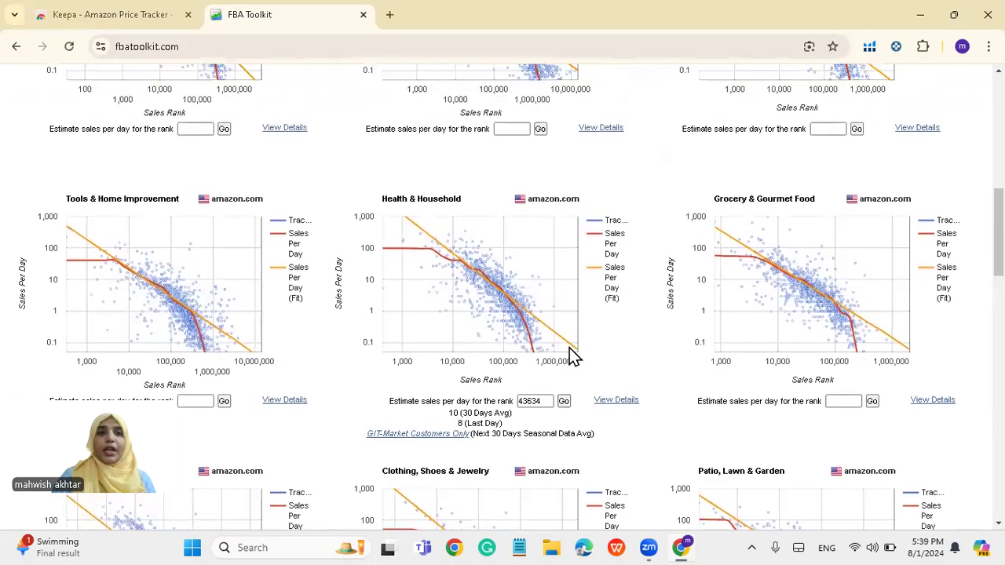
scroll(414, 250, up, 2)
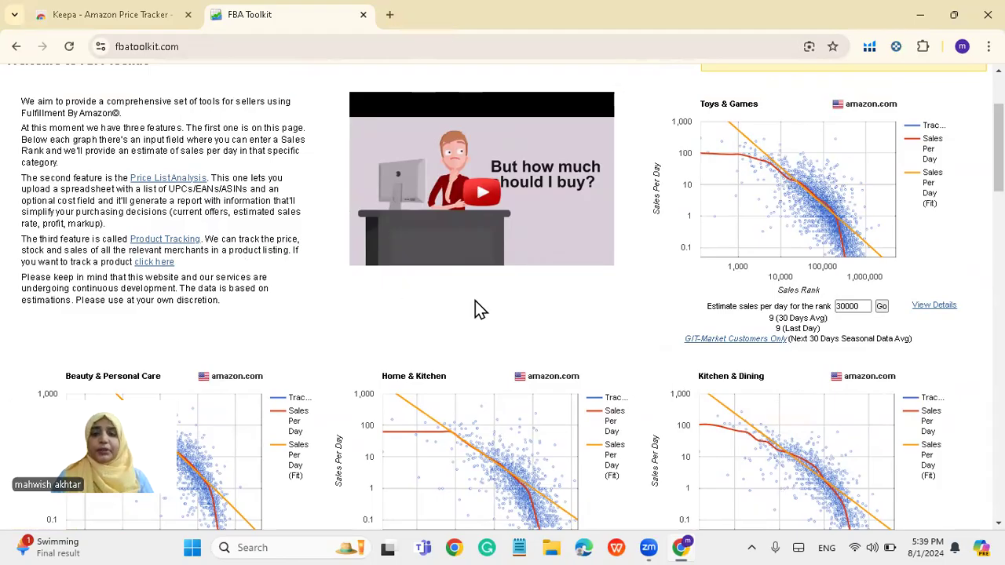
scroll(478, 308, down, 2)
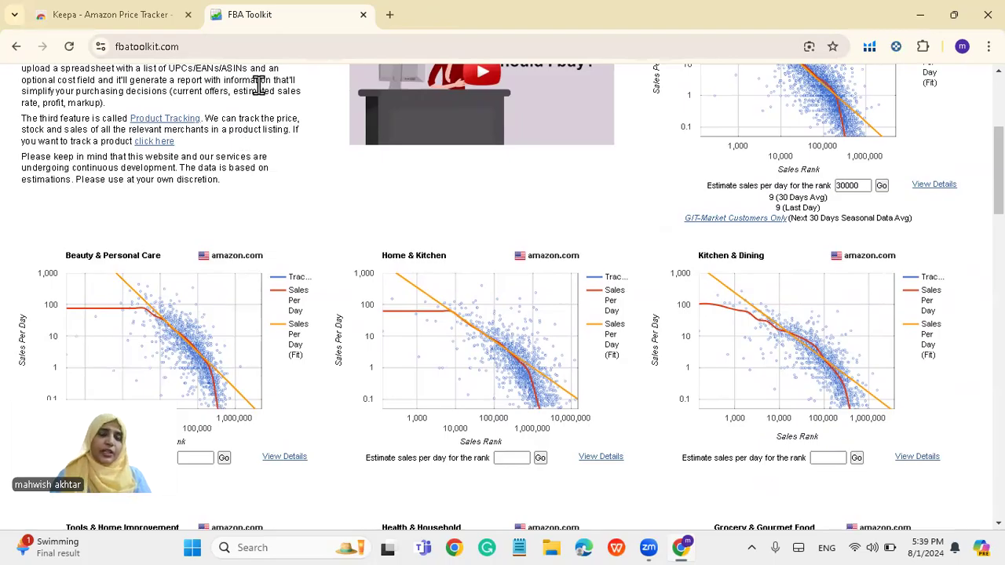
- Search Google for "js sales estimator uk" in a new tab
click(388, 15)
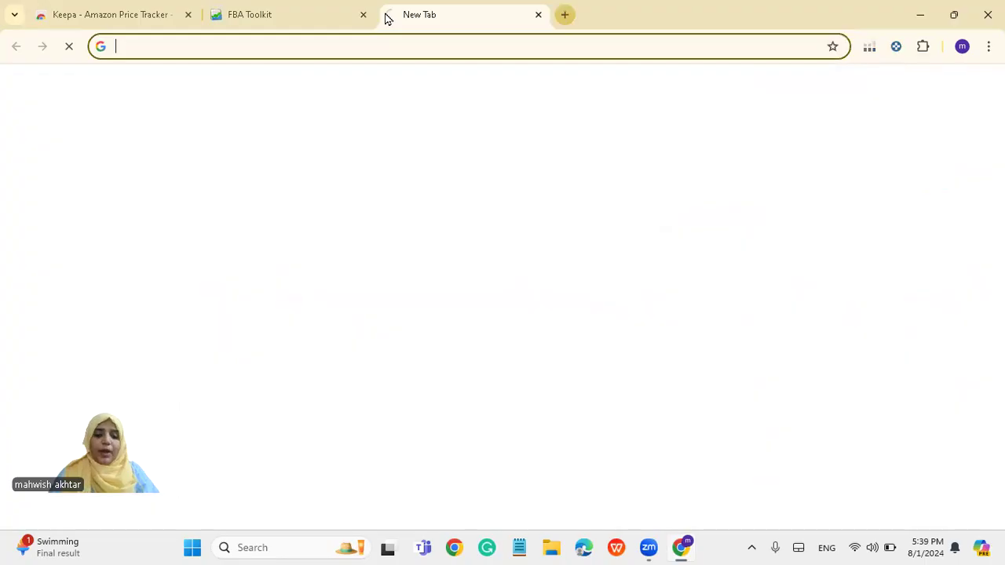
text(js )
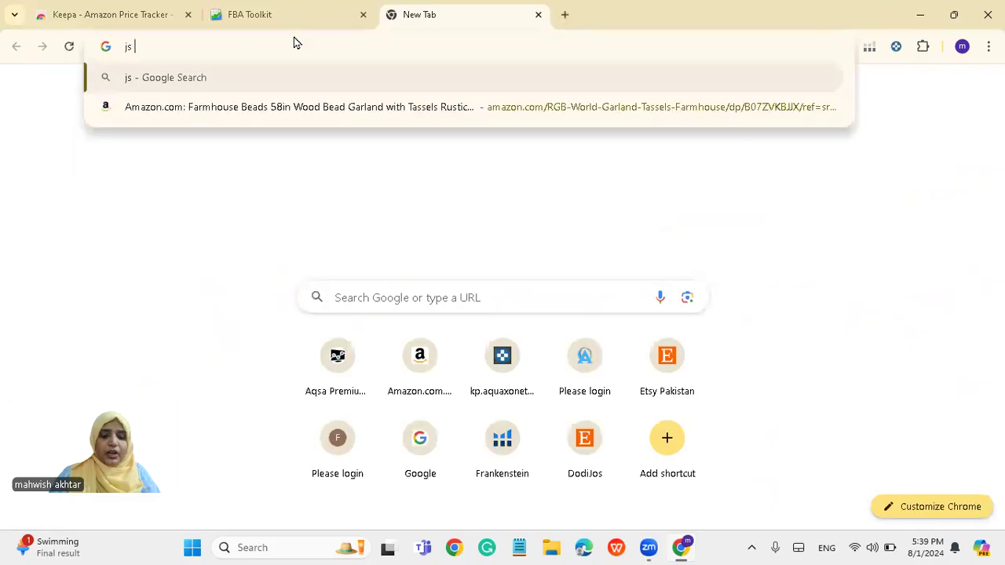
text(sales s)
key(BackSpace)
text(esta)
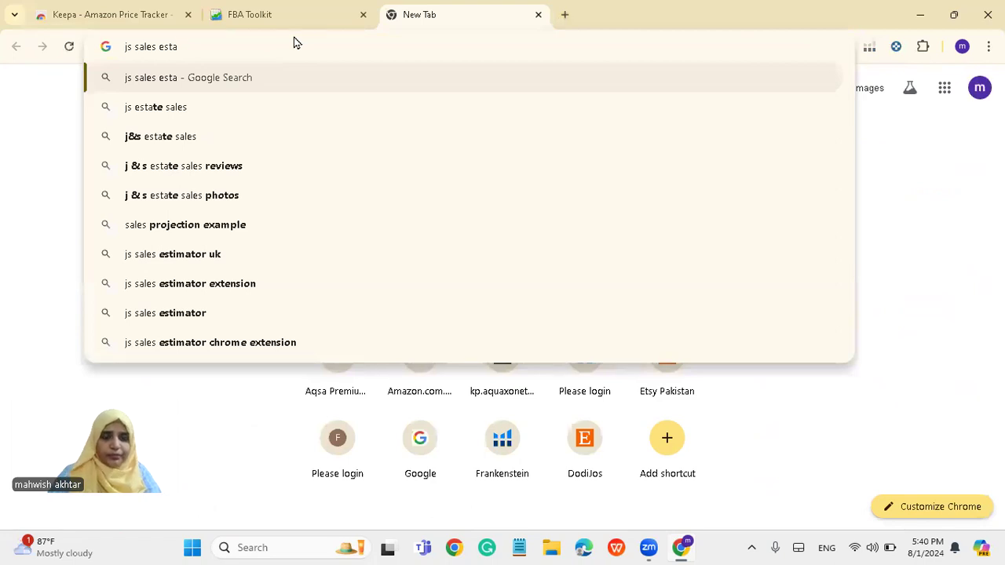
click(266, 254)
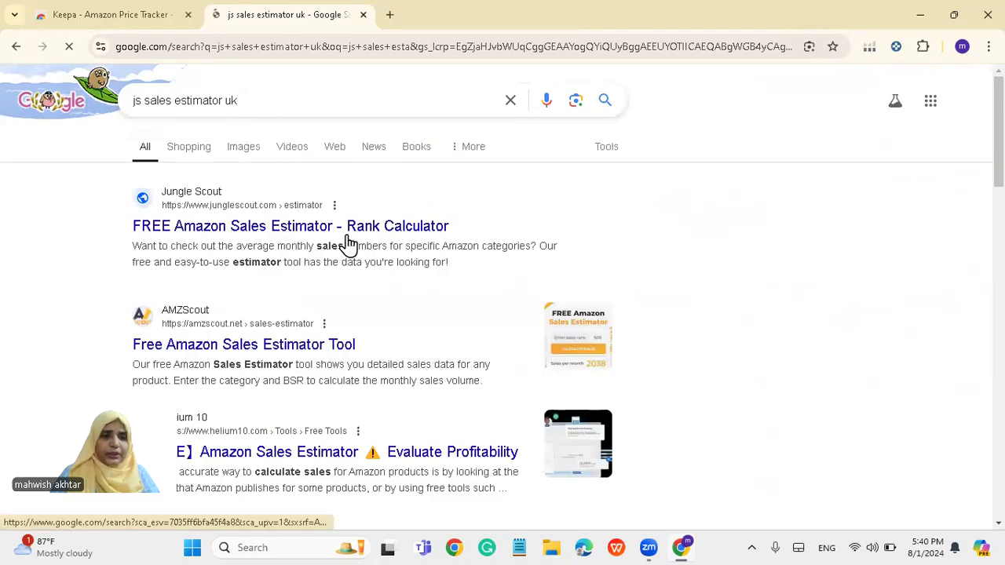
scroll(348, 243, down, 1)
scroll(348, 243, up, 1)
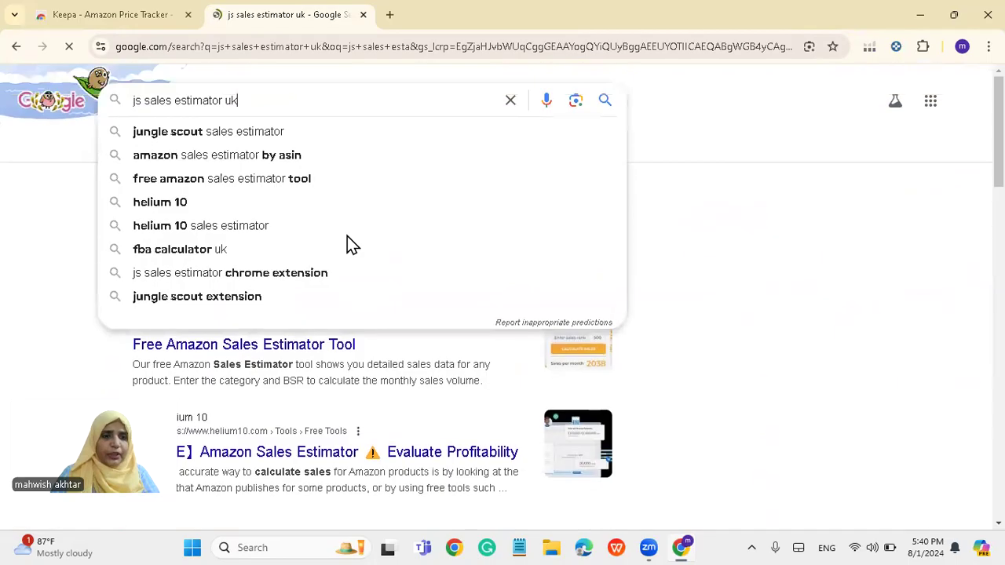
- Search for "jungle scout sales estimator" instead and open Jungle Scout's free Amazon Sales Estimator page
click(265, 134)
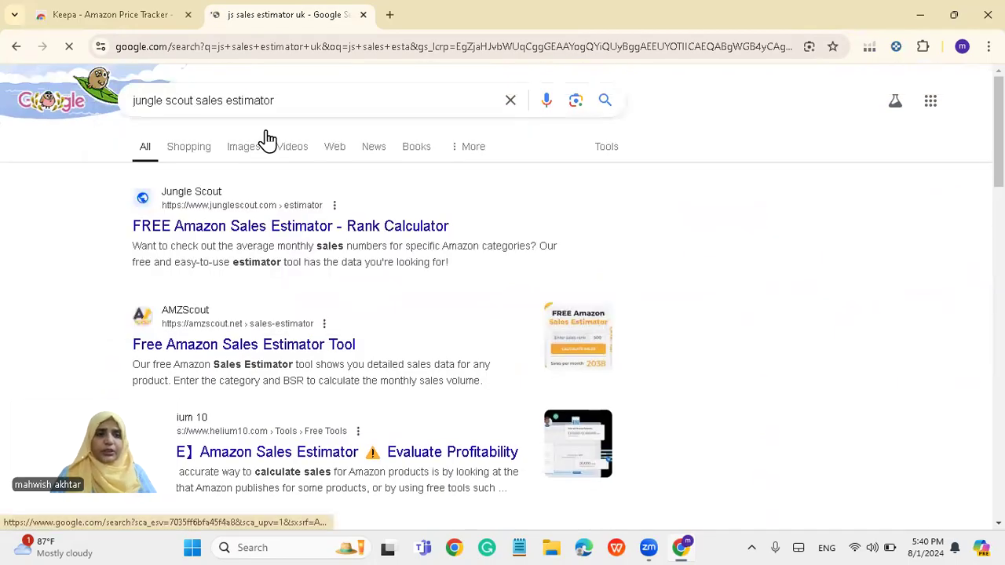
scroll(415, 315, down, 2)
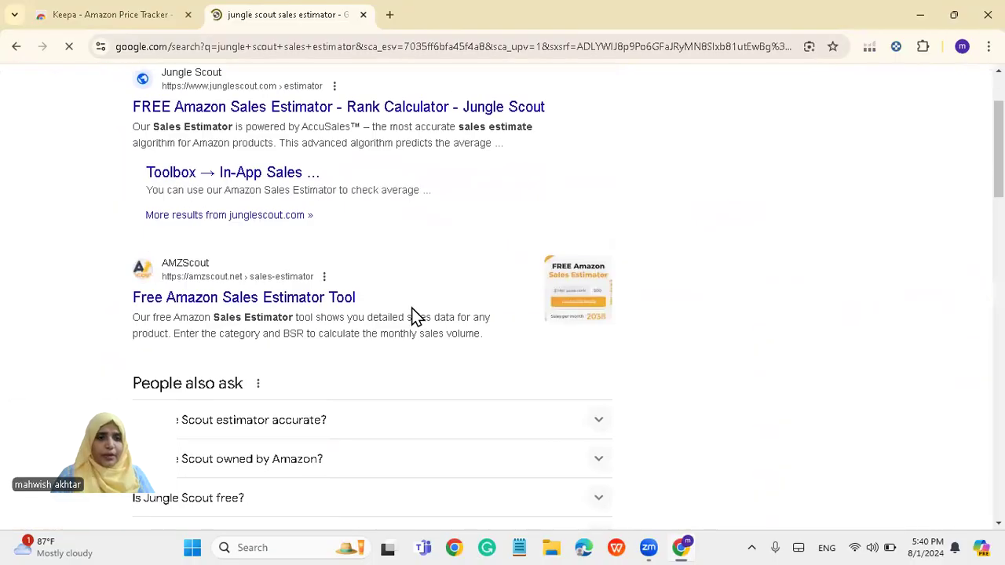
scroll(413, 315, up, 1)
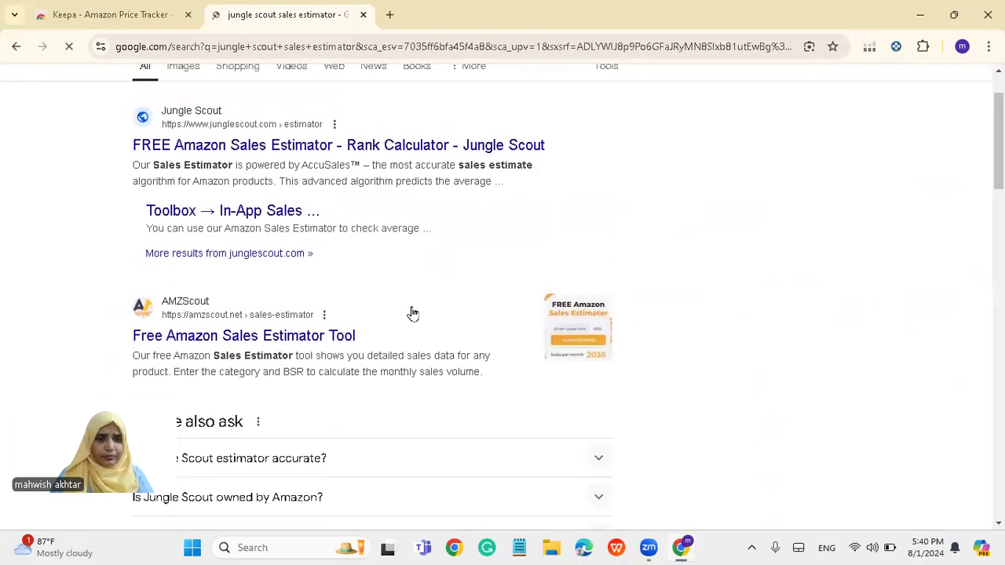
scroll(314, 180, up, 1)
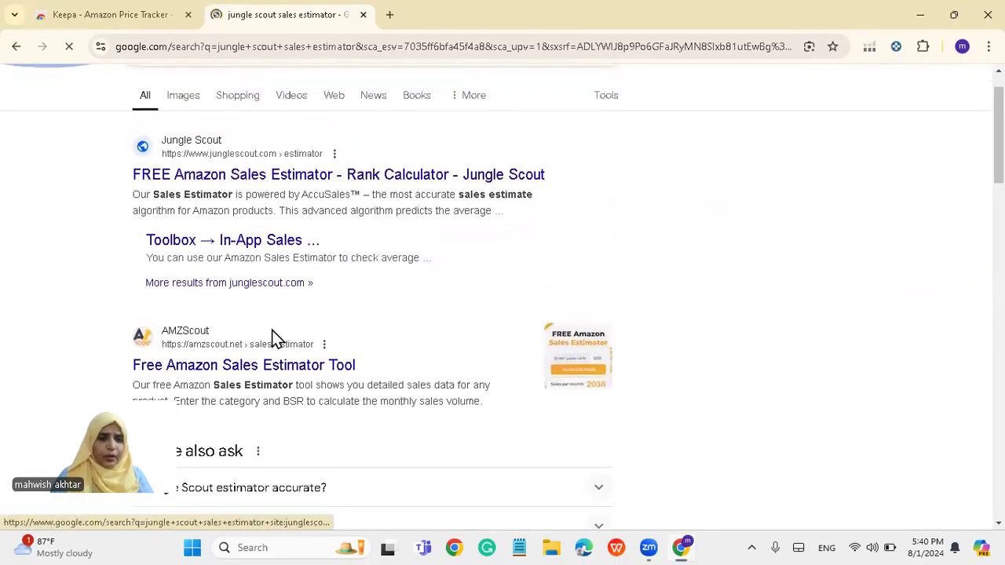
click(228, 185)
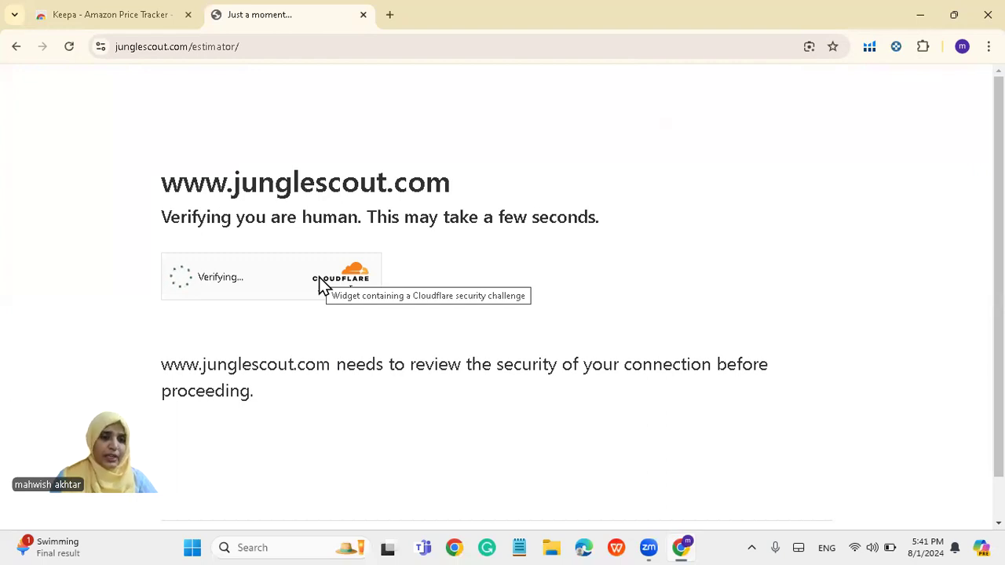
- Open the Google home page in a new tab
click(392, 20)
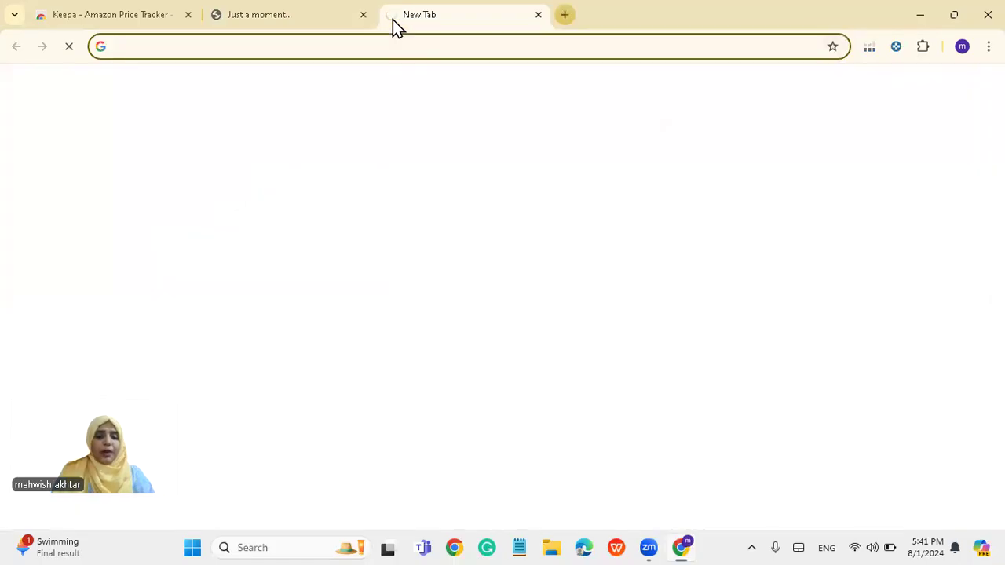
text(g)
key(Return)
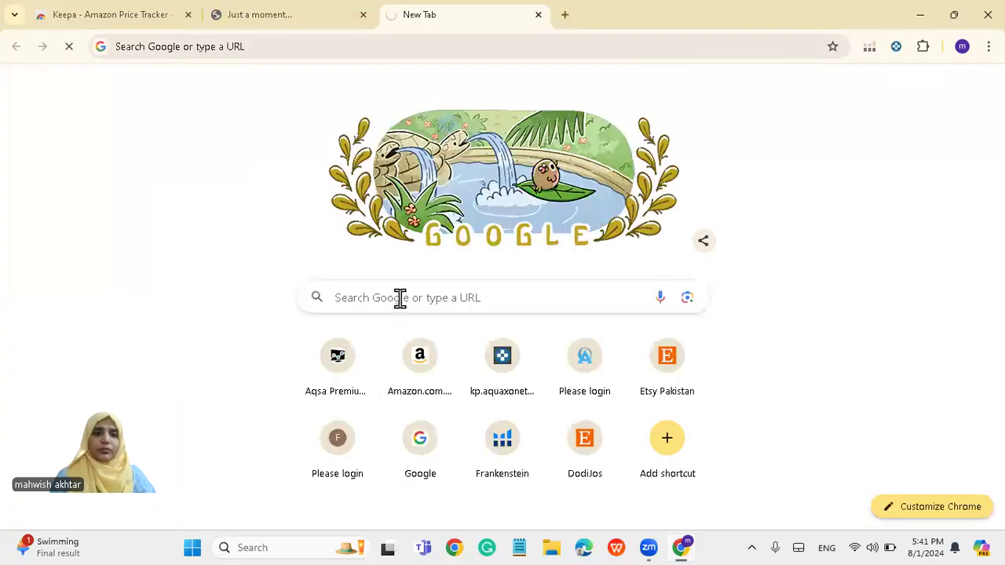
click(401, 298)
text(a)
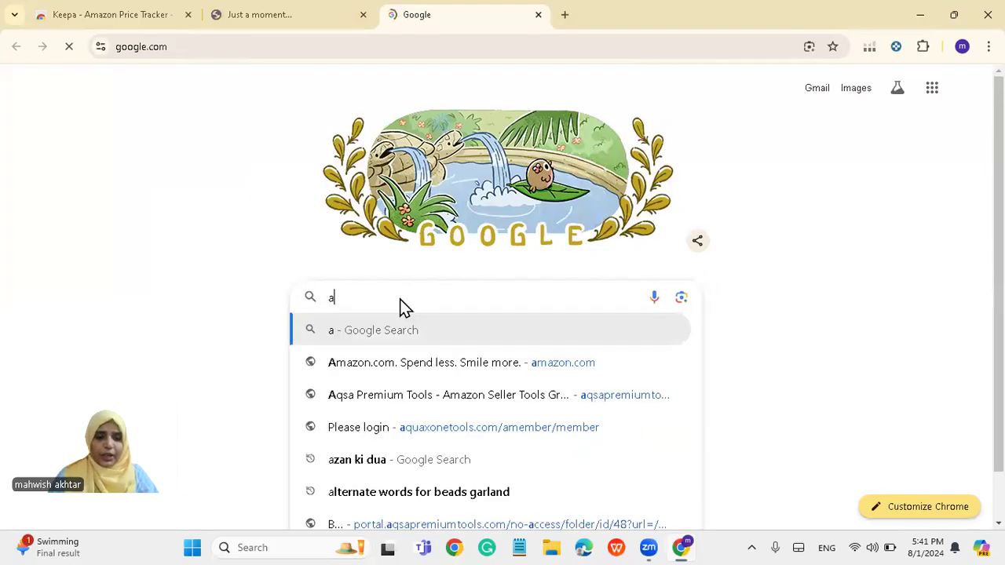
text(n revenue c)
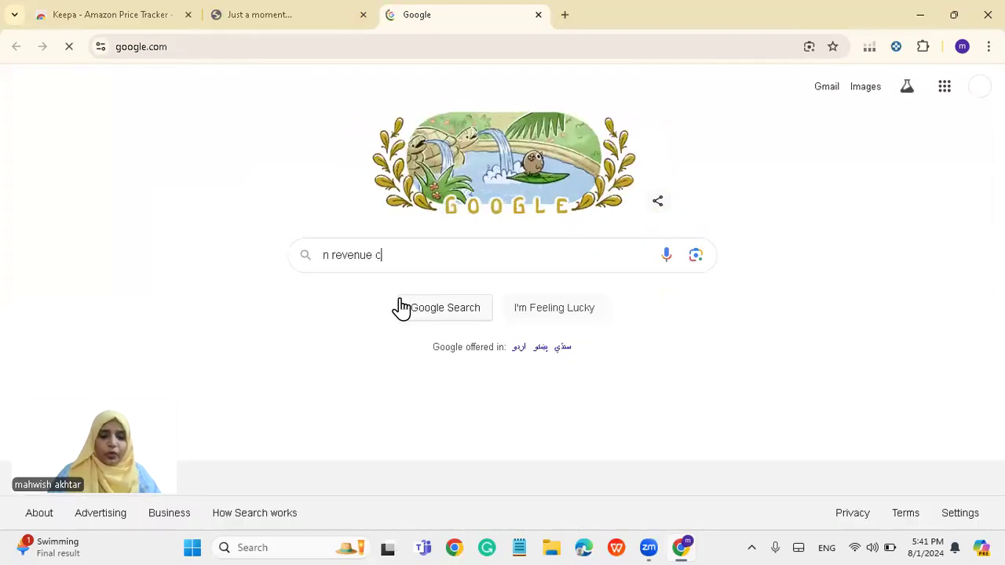
text(lcul)
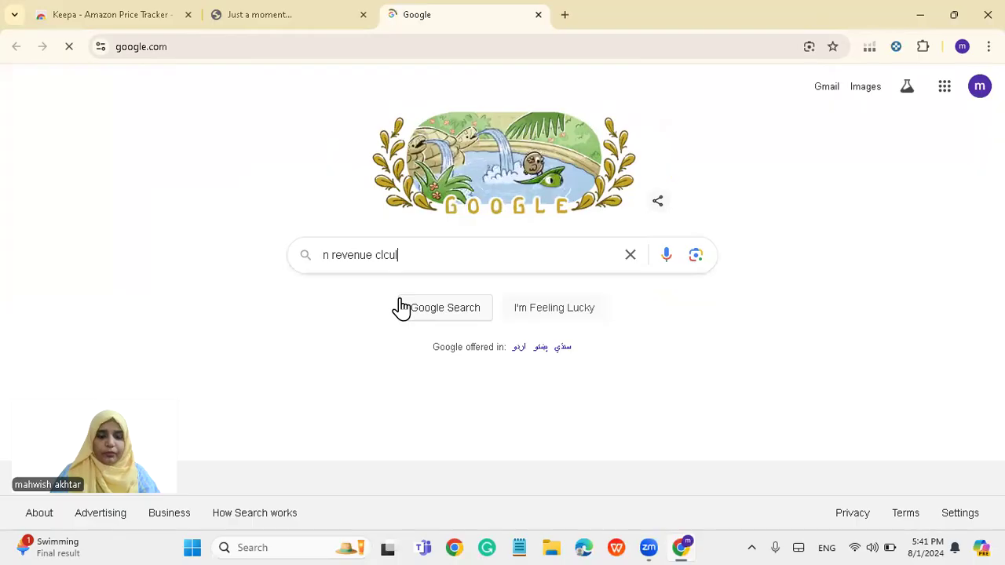
key(BackSpace)
key(BackSpace)
key(BackSpace)
key(BackSpace)
key(BackSpace)
key(BackSpace)
key(BackSpace)
key(BackSpace)
key(BackSpace)
key(BackSpace)
key(BackSpace)
key(BackSpace)
key(BackSpace)
key(BackSpace)
key(BackSpace)
- Search for "amazon revenue calculator" and open the Fulfillment by Amazon (FBA) Revenue Calculator on Amazon Seller Central
text(amazon re)
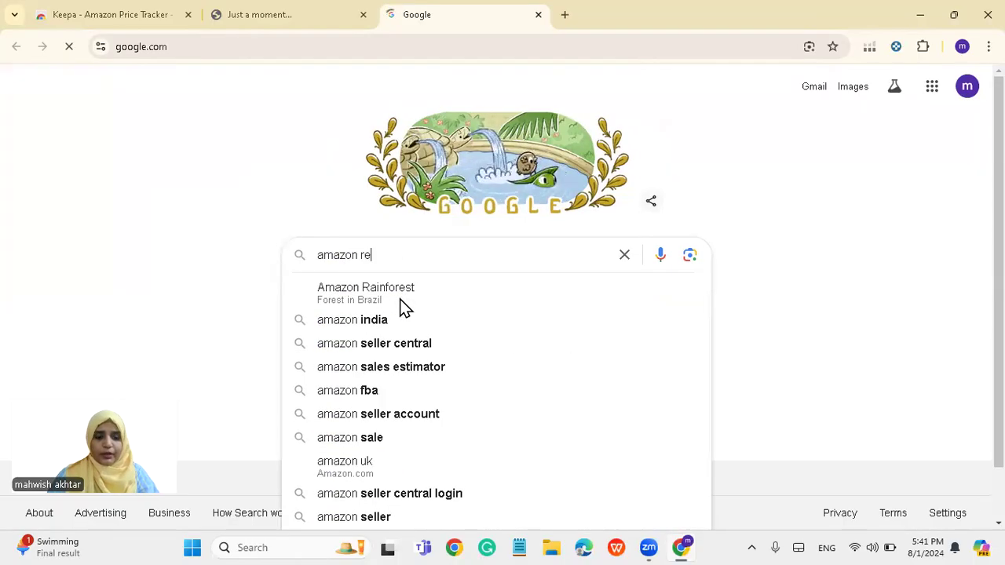
text(venue)
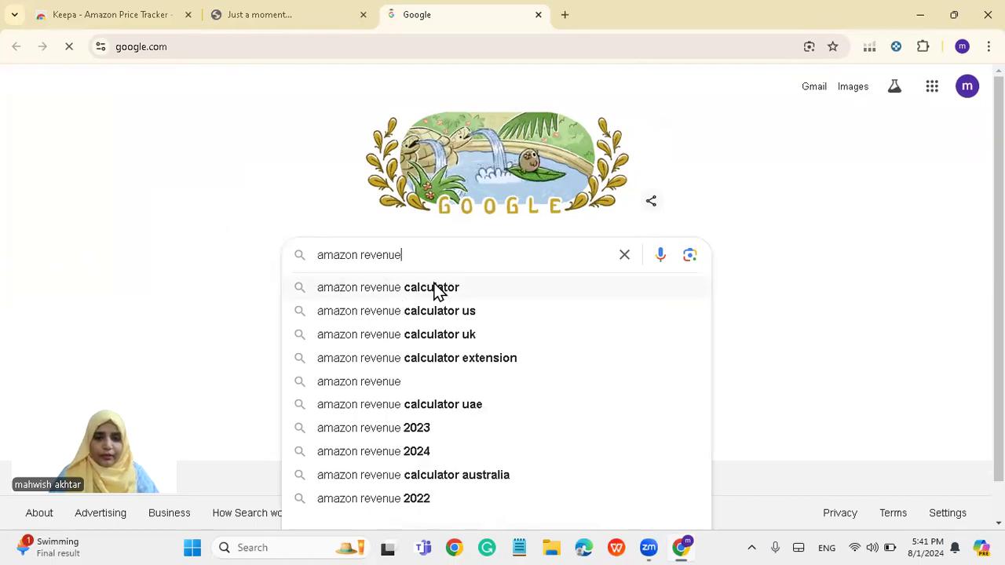
click(433, 287)
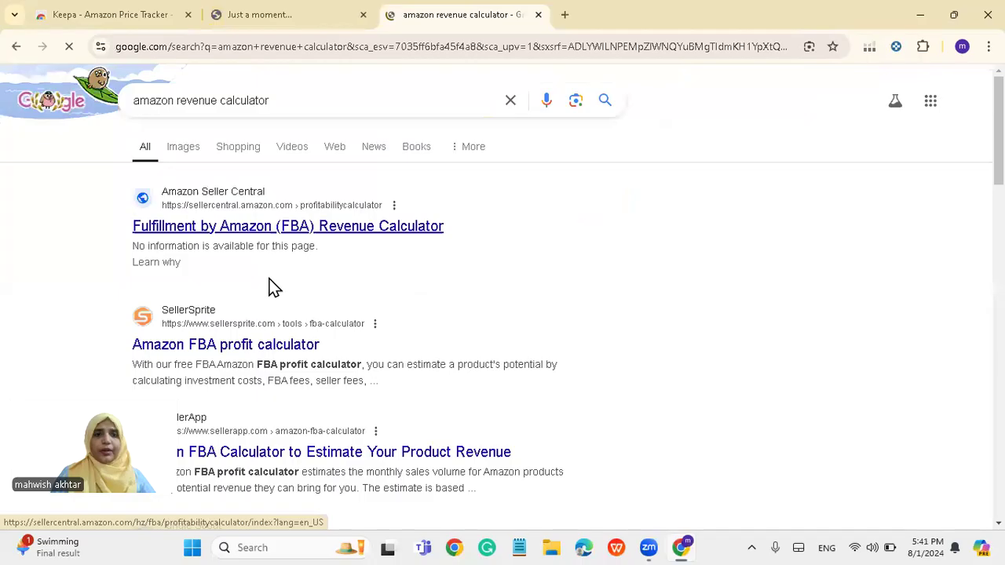
scroll(375, 304, down, 1)
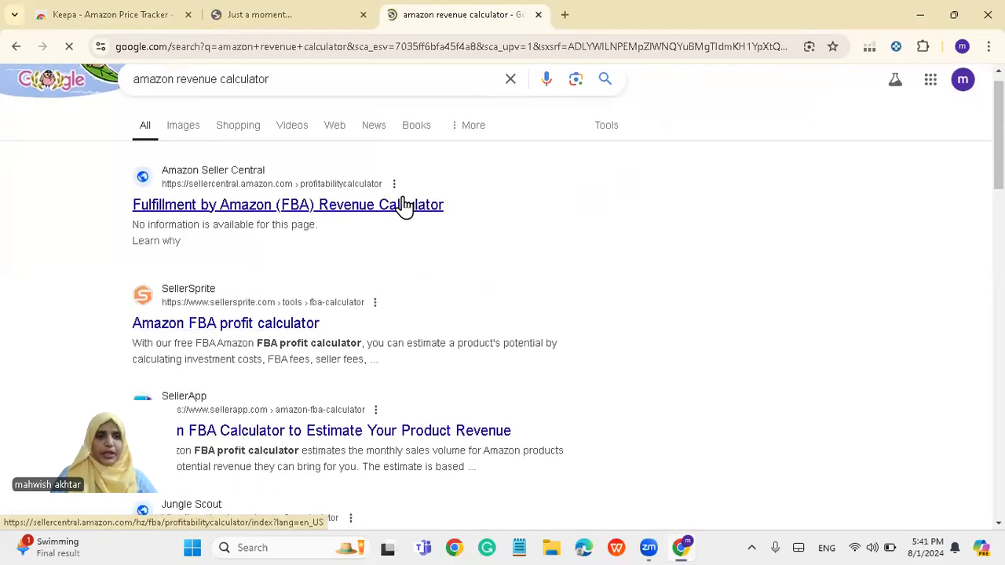
click(403, 204)
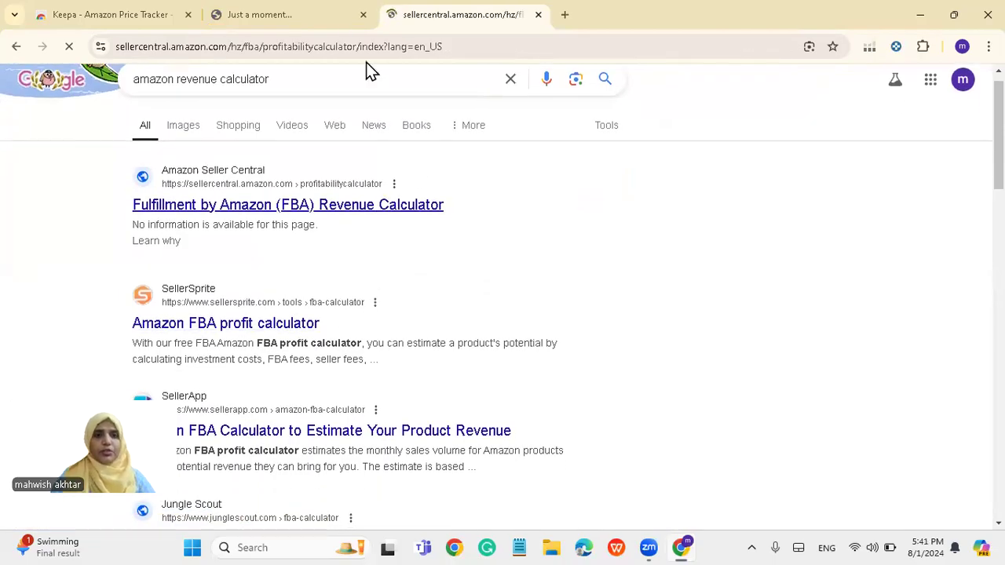
- Check the loading of the Jungle Scout estimator page, return to the Revenue Calculator and continue as a guest
click(320, 11)
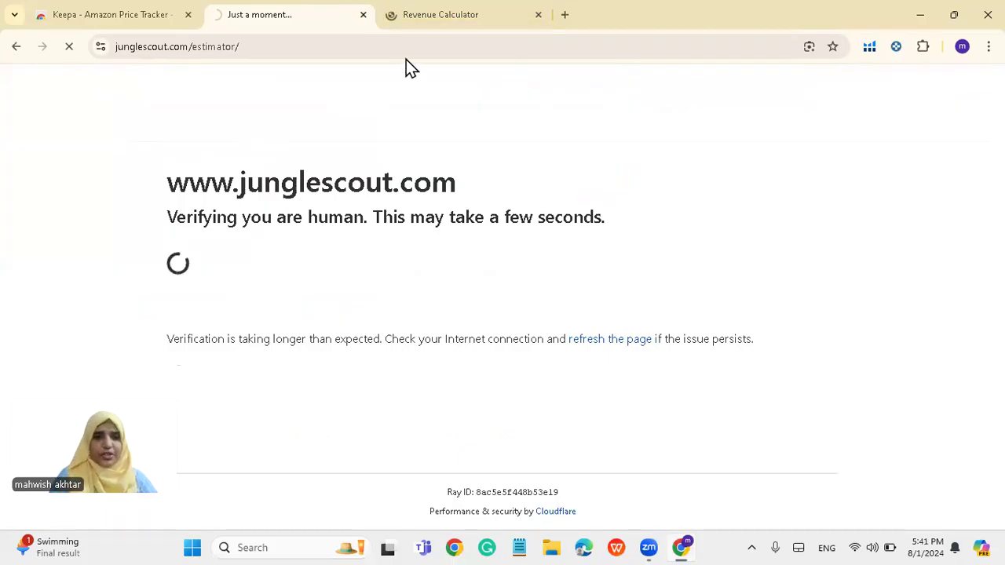
click(463, 14)
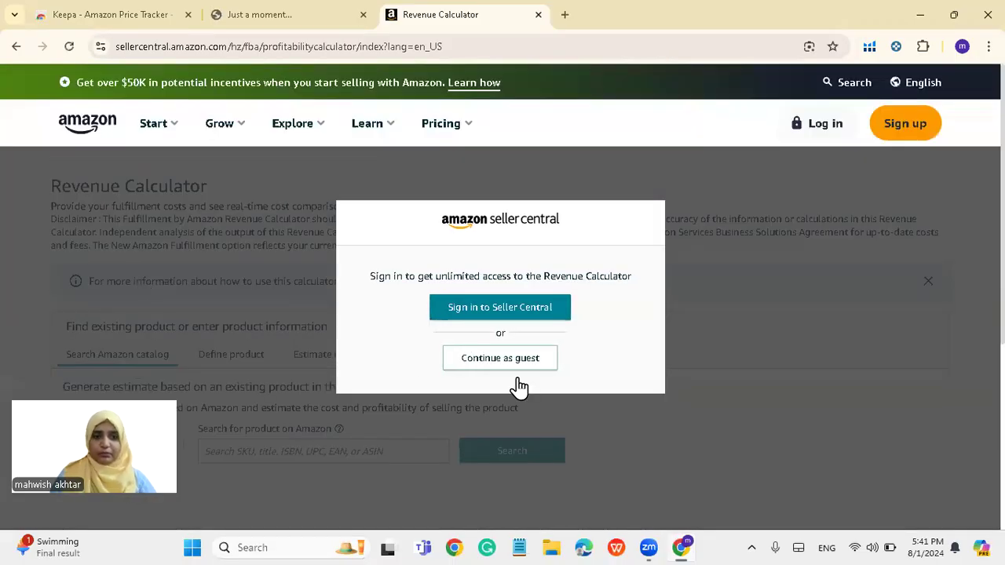
click(528, 366)
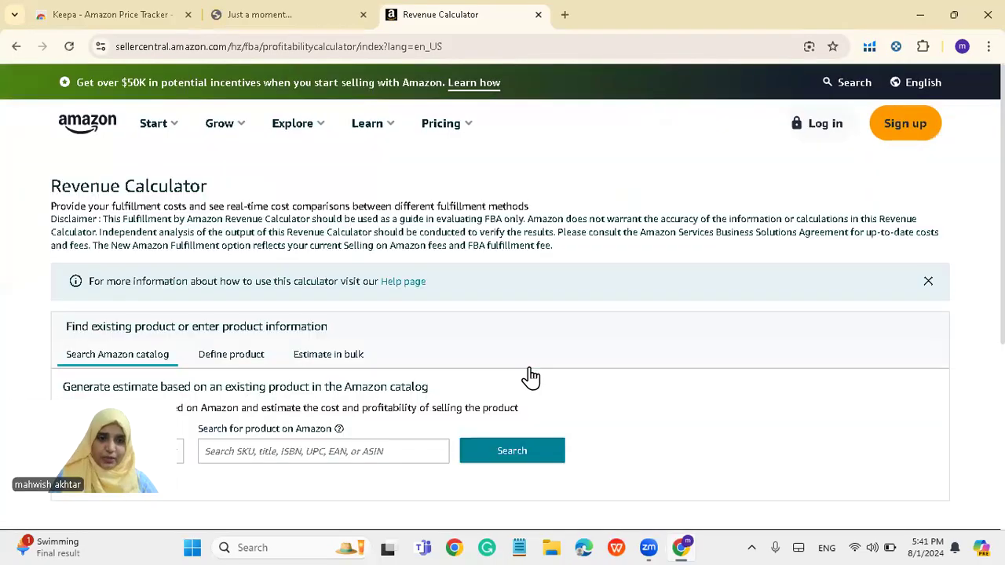
- Ready the Revenue Calculator's product search field for entry and open amazon.com in a new tab
scroll(529, 375, down, 3)
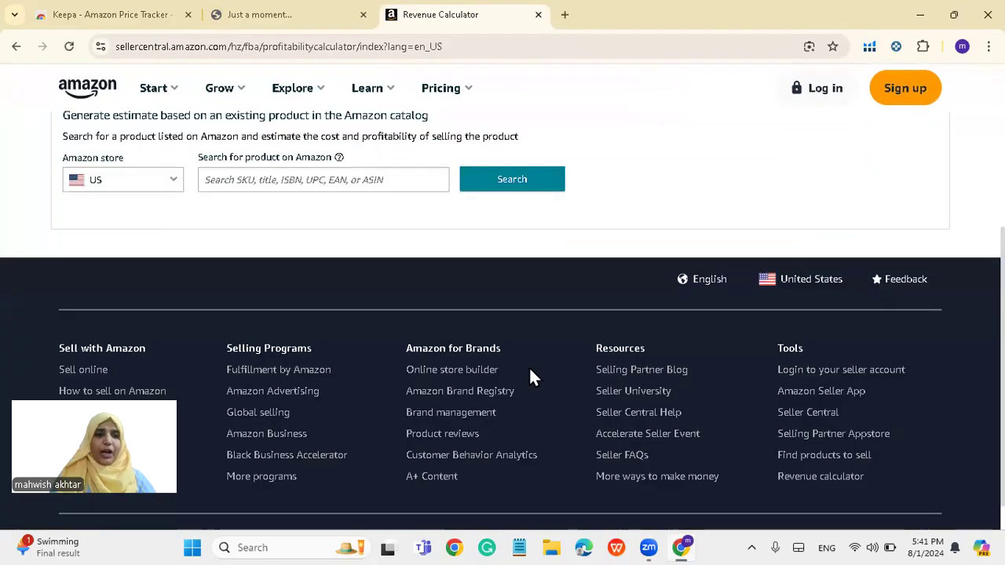
click(355, 212)
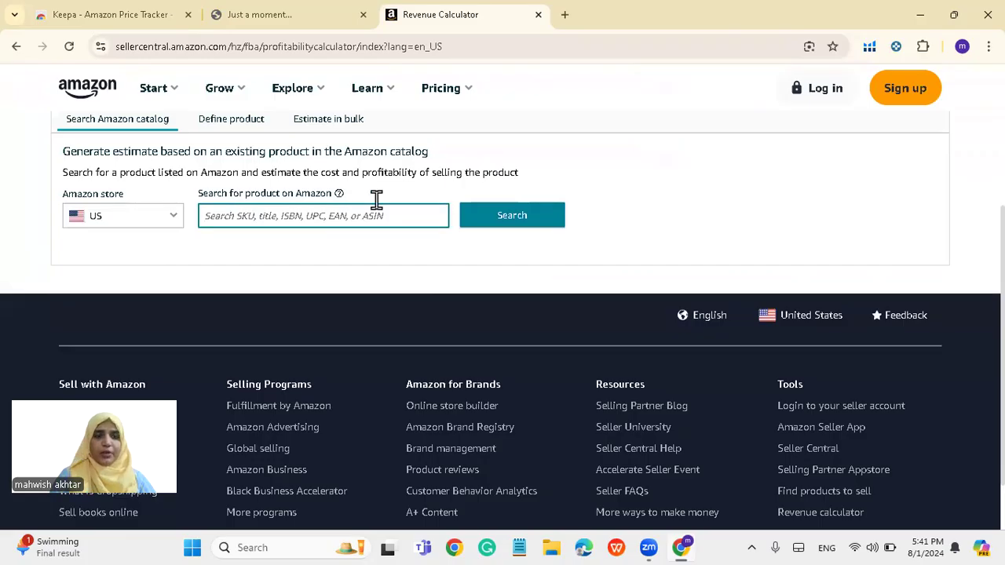
click(564, 15)
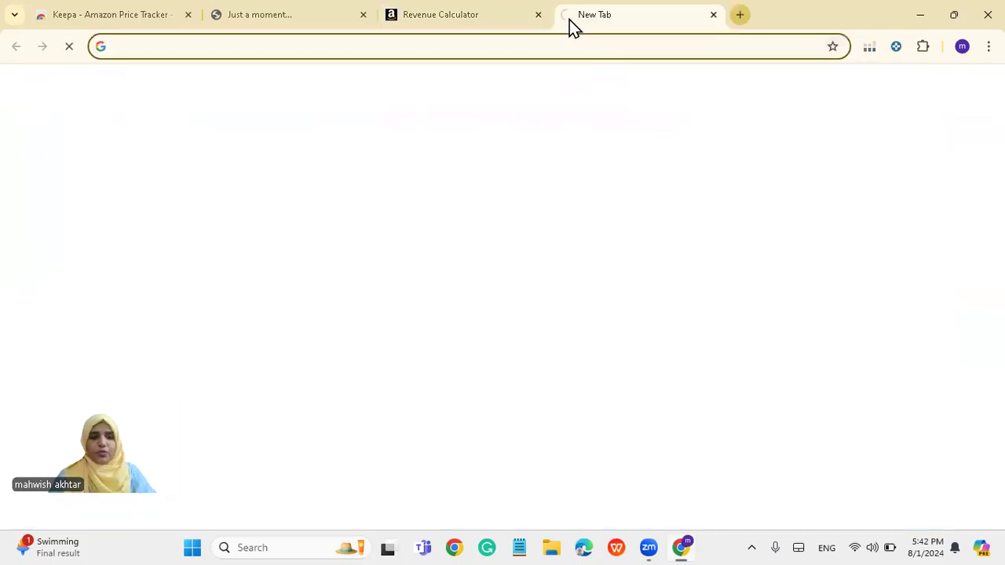
text(ama)
key(Return)
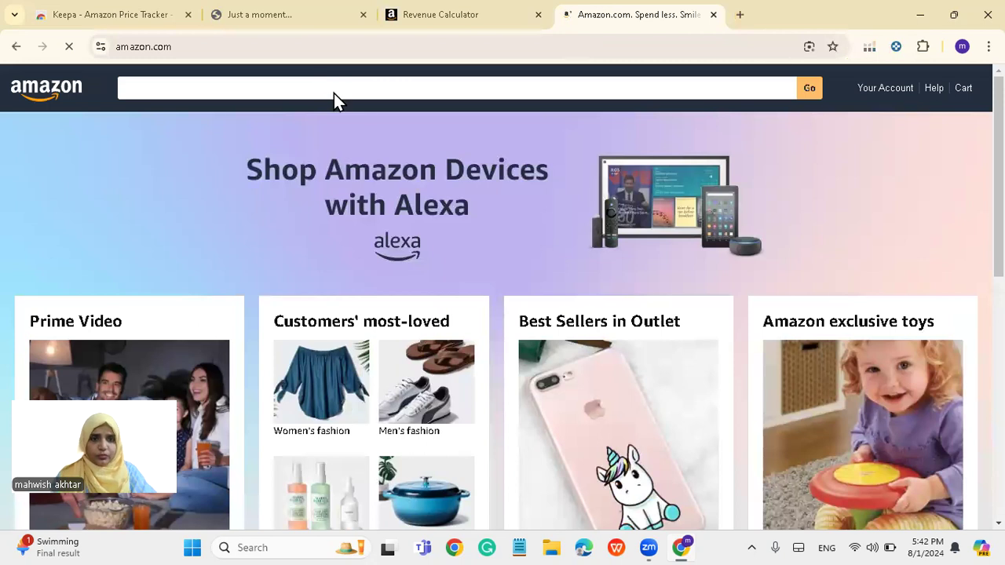
- Search Amazon for "toys" and open the FUN LITTLE TOYS Pop Up Tent product page from the results
click(334, 90)
text(toys)
key(Return)
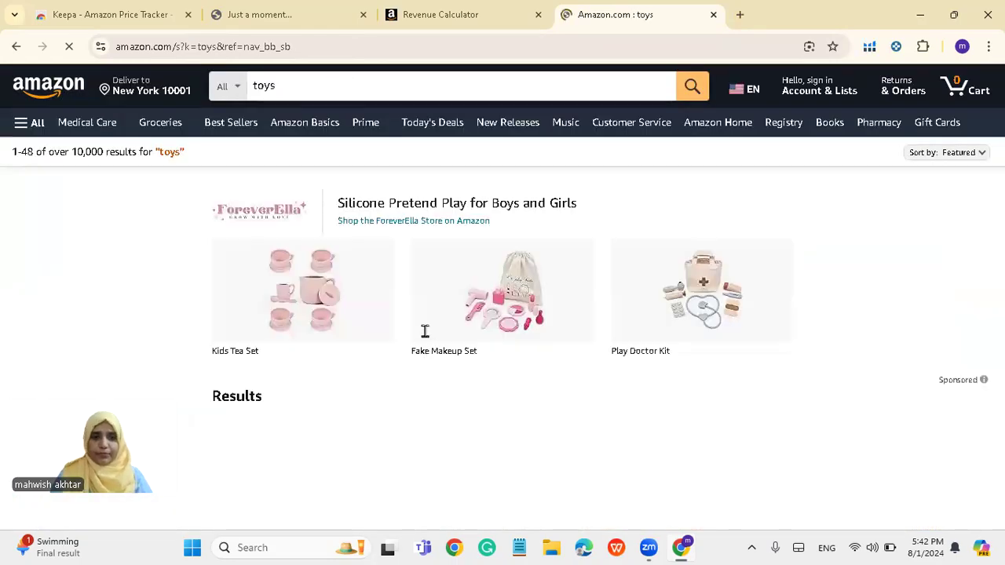
scroll(426, 336, down, 5)
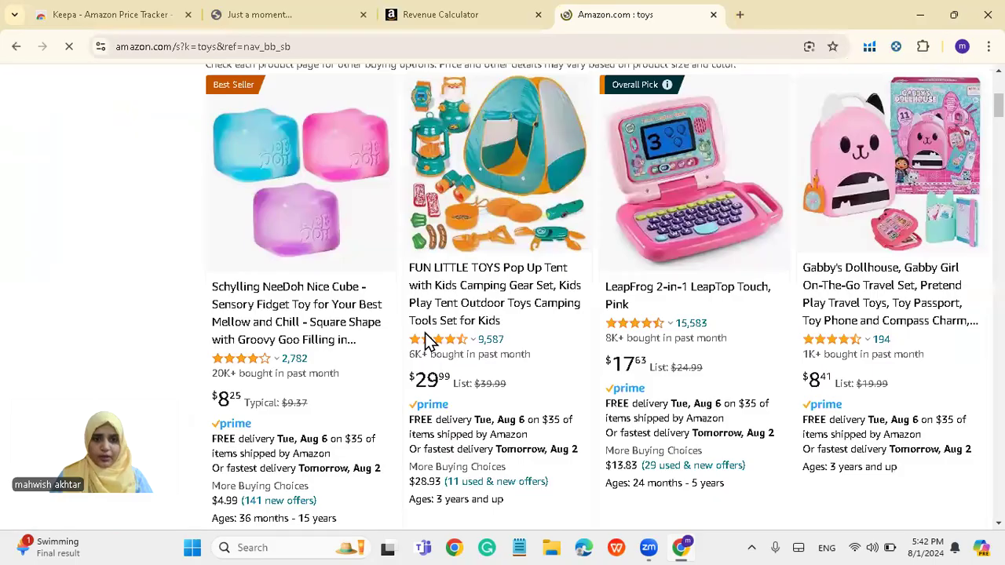
scroll(426, 339, down, 2)
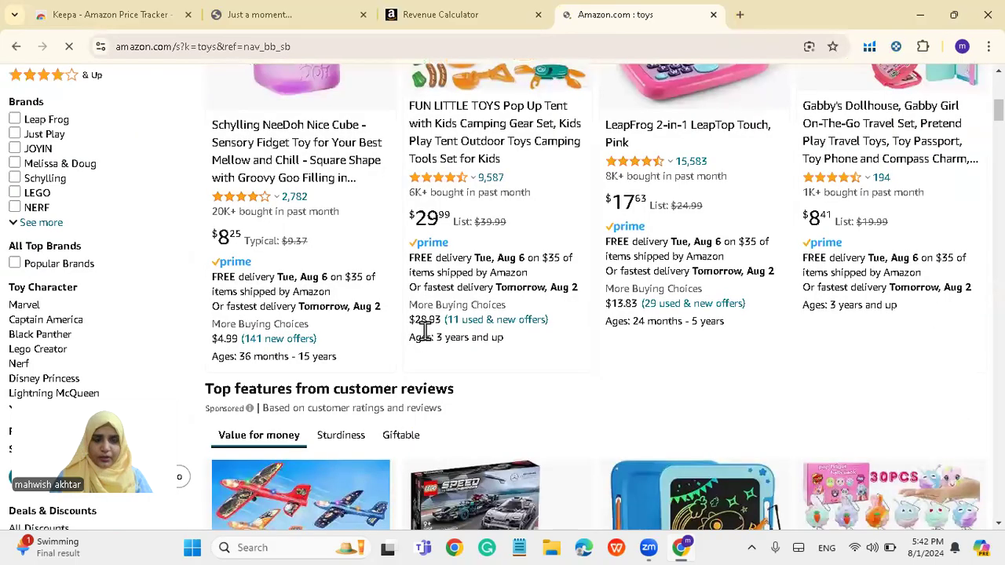
click(509, 140)
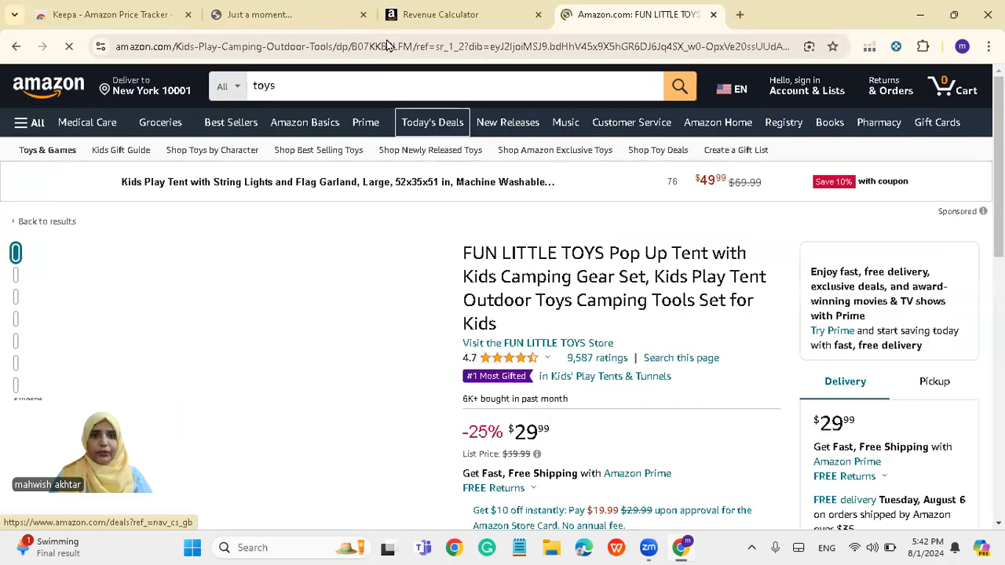
- Copy the ASIN B07KKB4LFM from the tent's page address and search for it in the Revenue Calculator
double_click(387, 38)
key(ctrl+c)
click(424, 11)
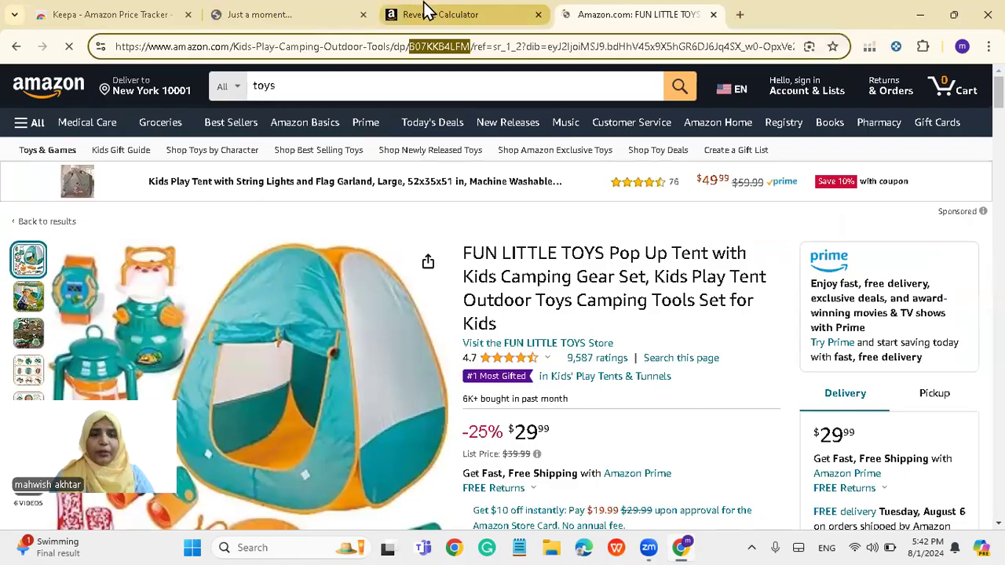
key(ctrl+v)
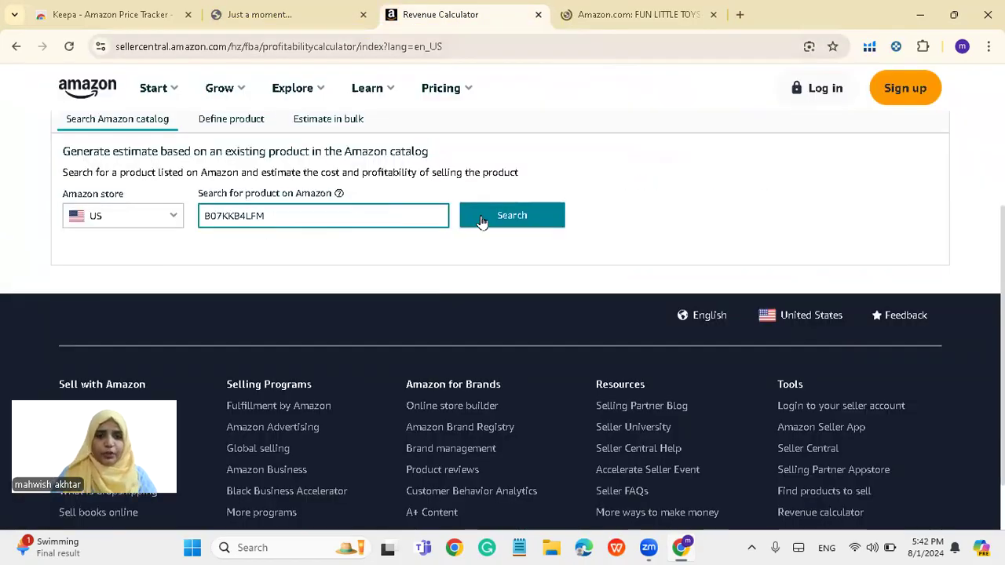
click(481, 224)
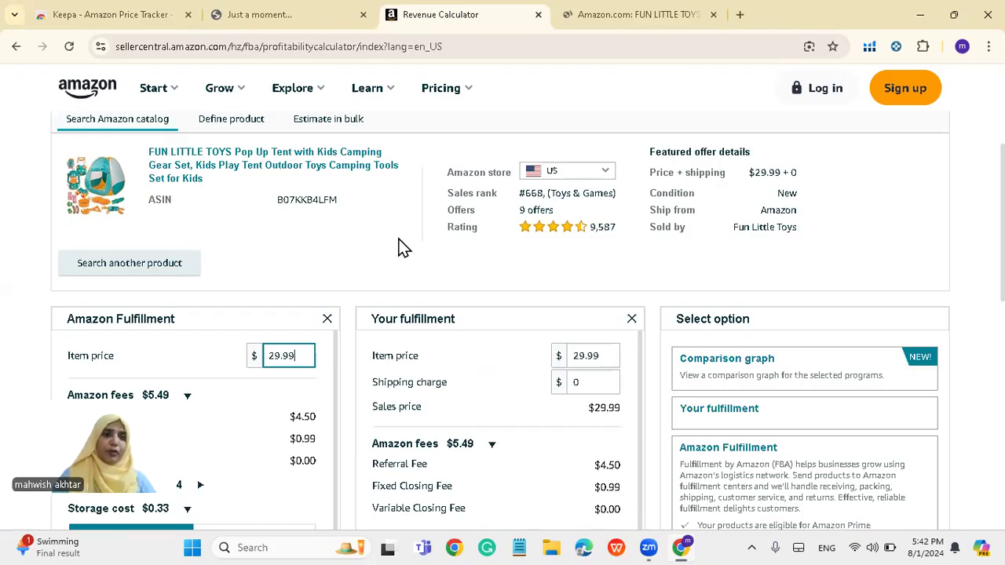
- Examine the tent's item price, Amazon fees, fulfillment cost, storage cost and inbounding cost under Amazon Fulfillment
scroll(354, 295, down, 1)
scroll(354, 295, up, 1)
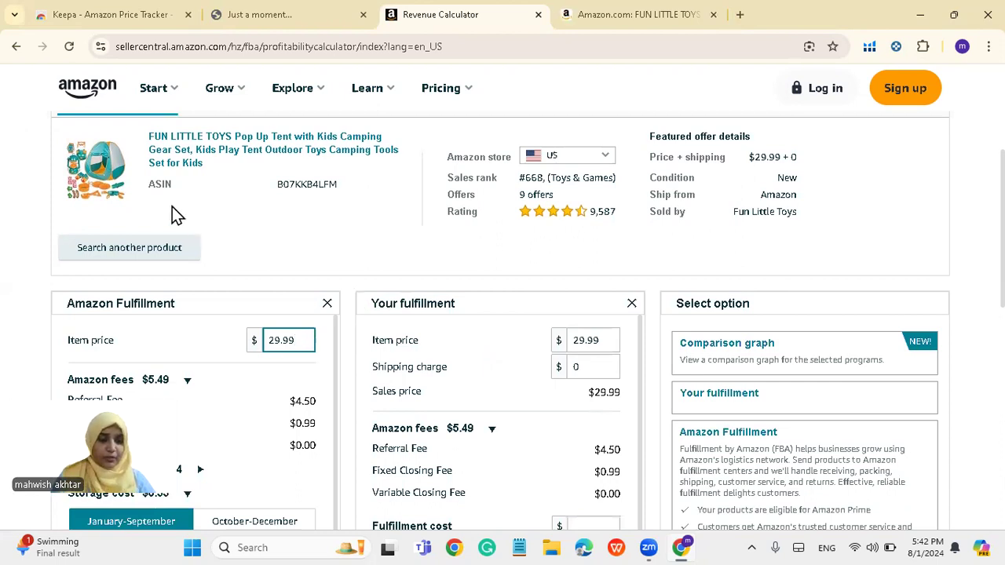
scroll(330, 237, down, 1)
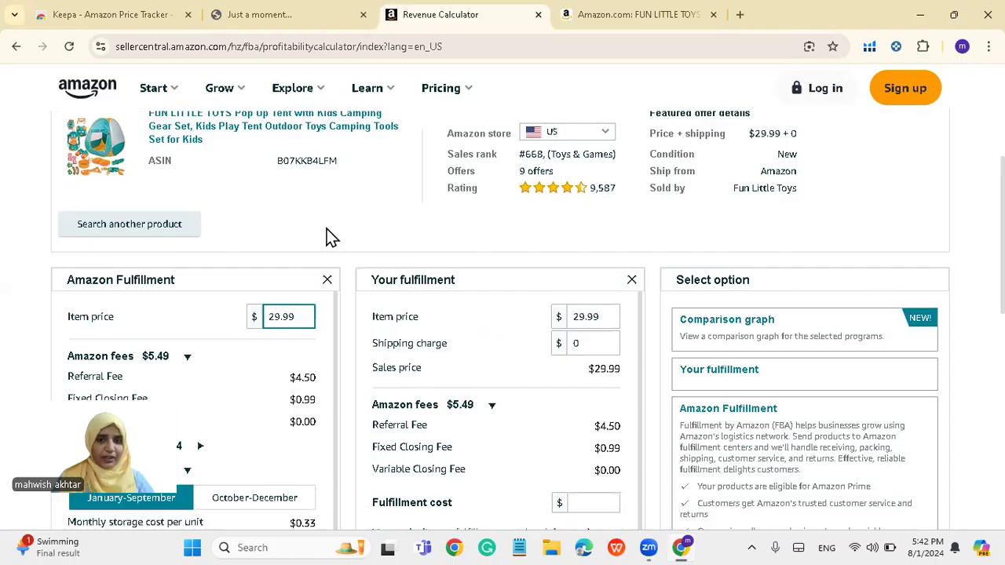
scroll(328, 233, down, 1)
scroll(191, 254, down, 1)
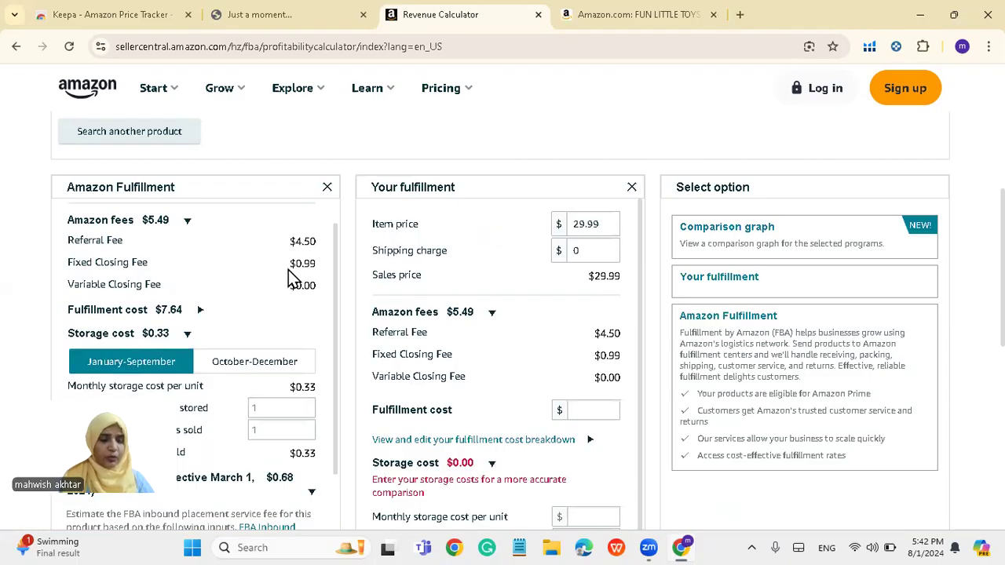
scroll(292, 277, down, 1)
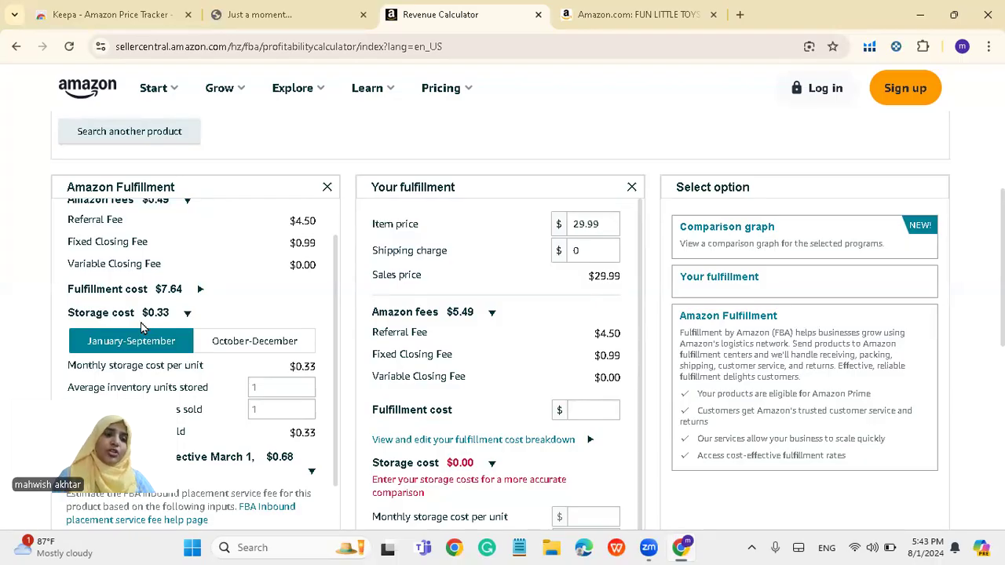
scroll(142, 328, down, 1)
scroll(254, 209, up, 1)
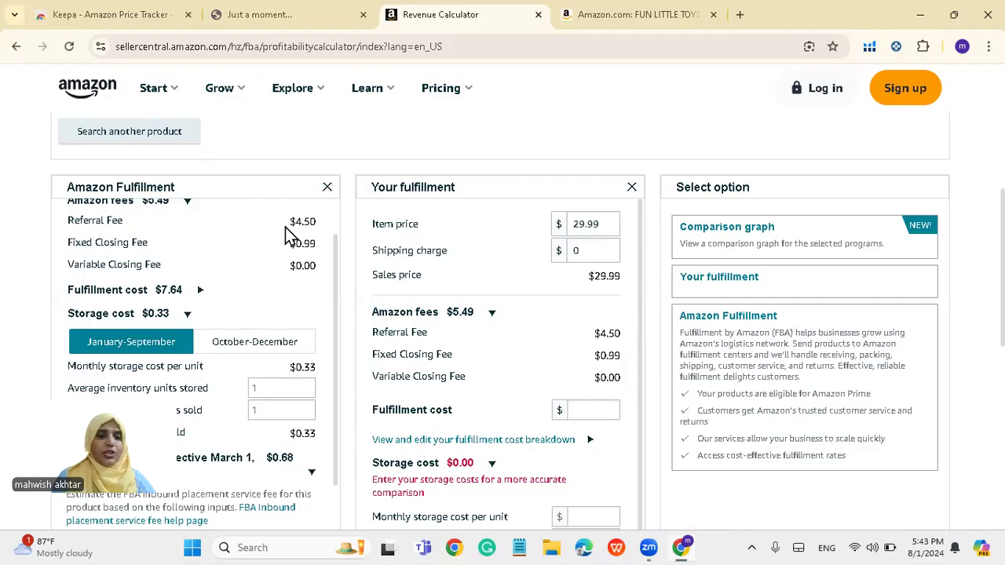
scroll(184, 297, down, 4)
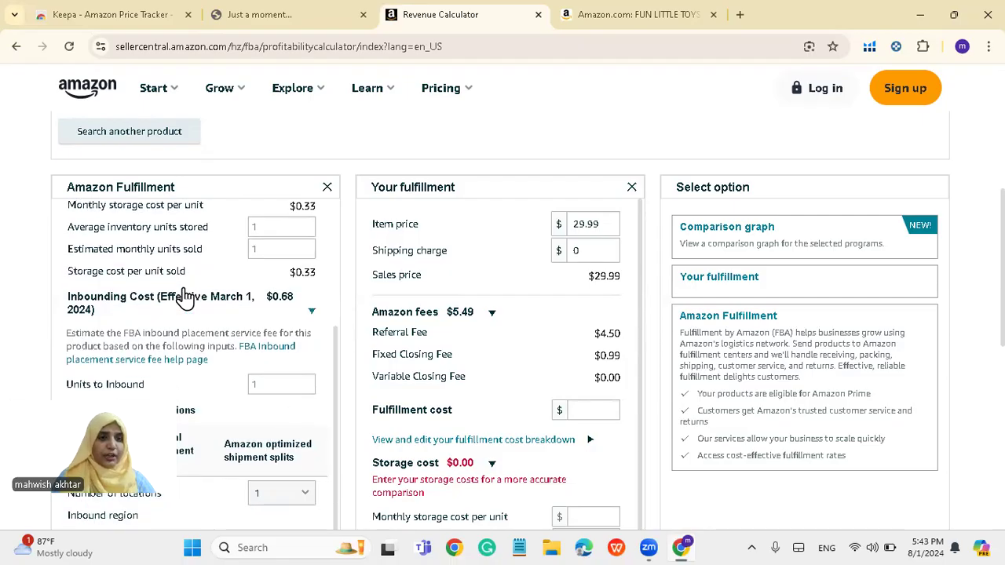
scroll(184, 296, up, 3)
scroll(185, 296, up, 1)
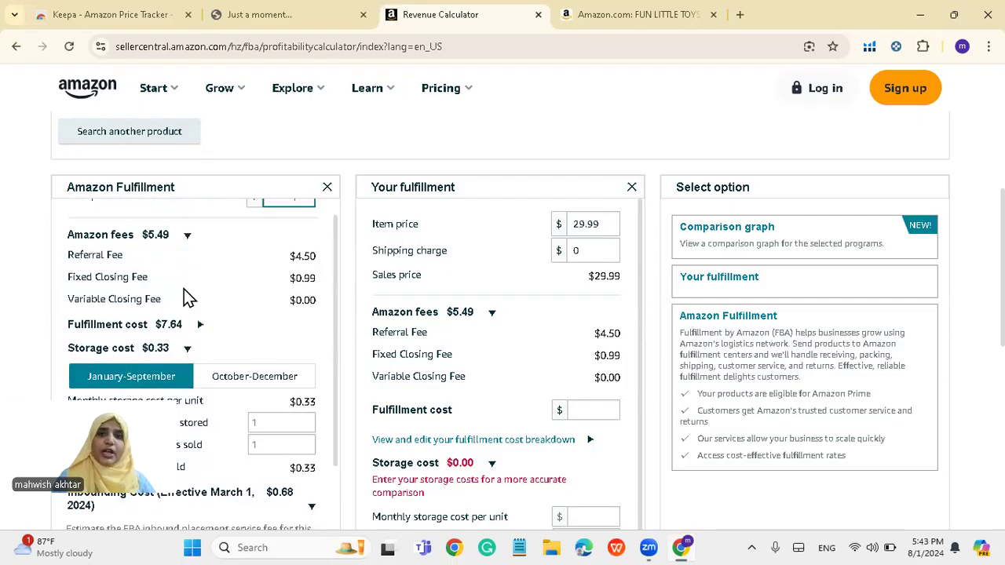
scroll(443, 242, up, 1)
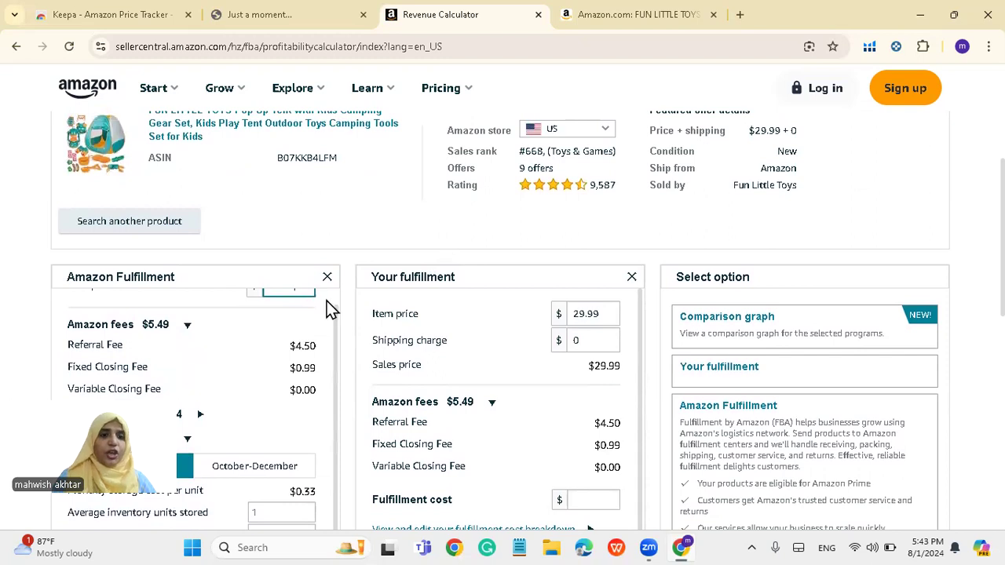
- Compare the Amazon Fulfillment and Your fulfillment estimates down to their storage inputs, net profit or proceeds and net margin
scroll(322, 312, up, 1)
scroll(363, 258, down, 1)
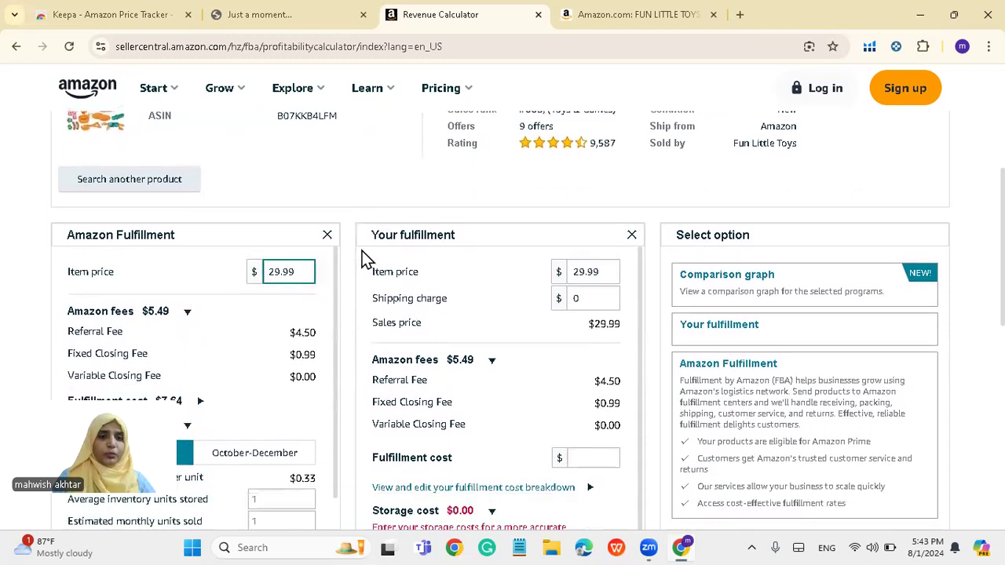
scroll(353, 281, down, 2)
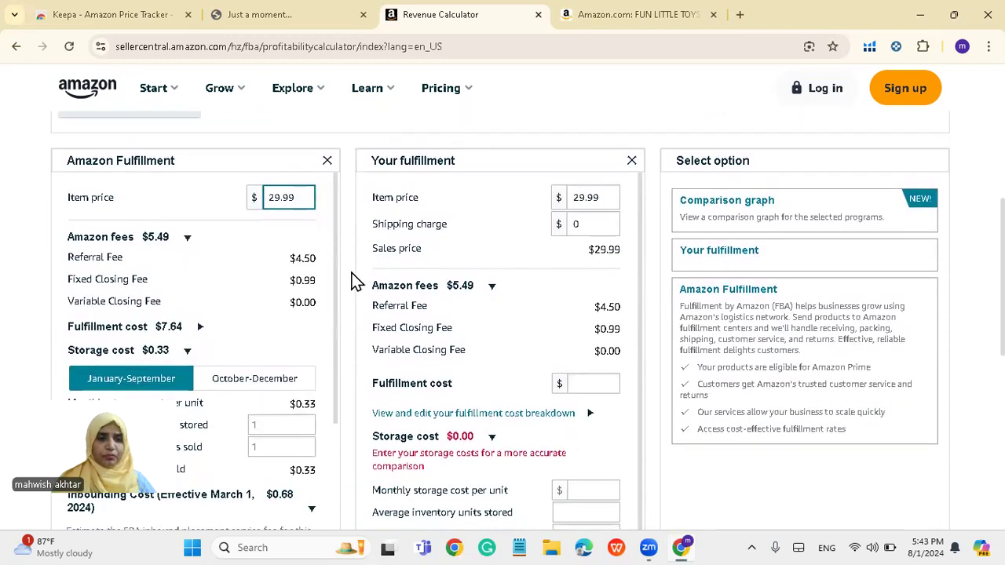
scroll(353, 281, down, 1)
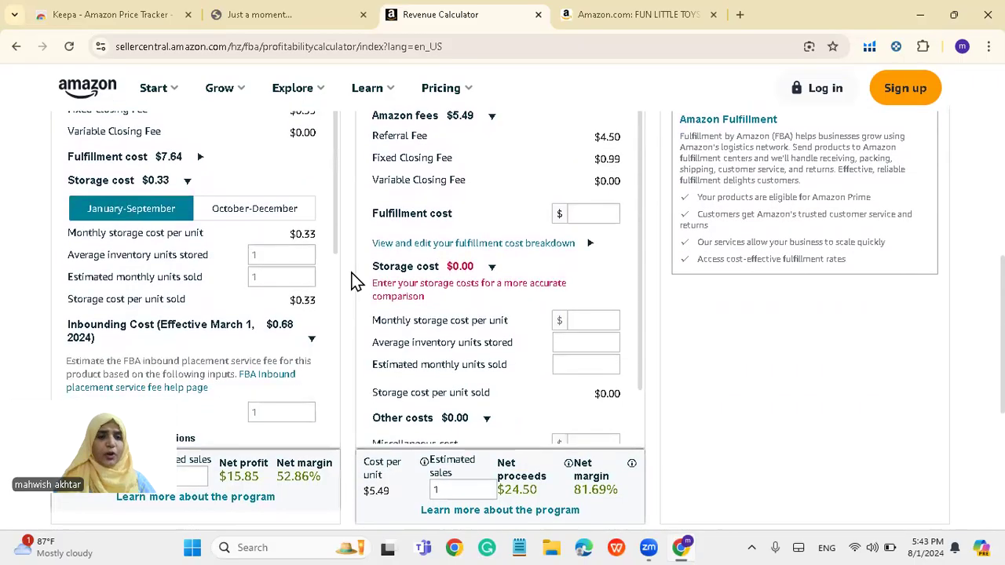
scroll(354, 281, up, 1)
scroll(354, 281, down, 3)
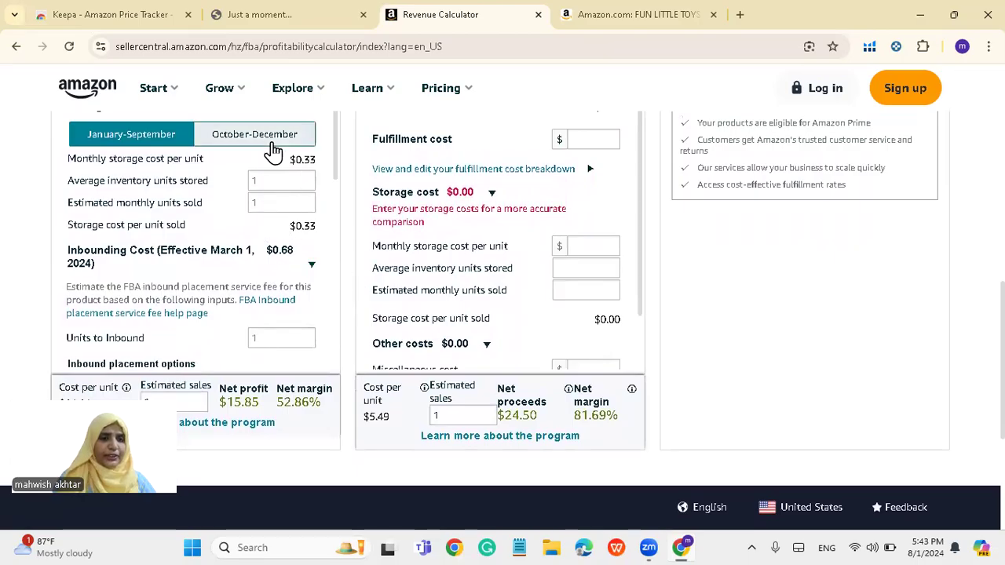
click(286, 185)
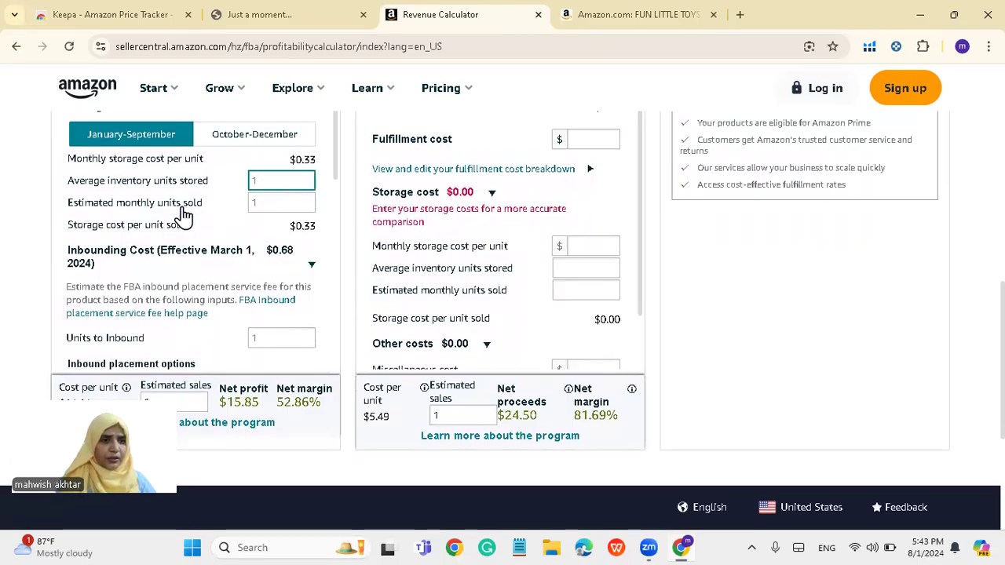
- Set the cost of goods sold to $8.5 and the miscellaneous cost to $2 under Amazon Fulfillment's other costs
scroll(240, 321, down, 5)
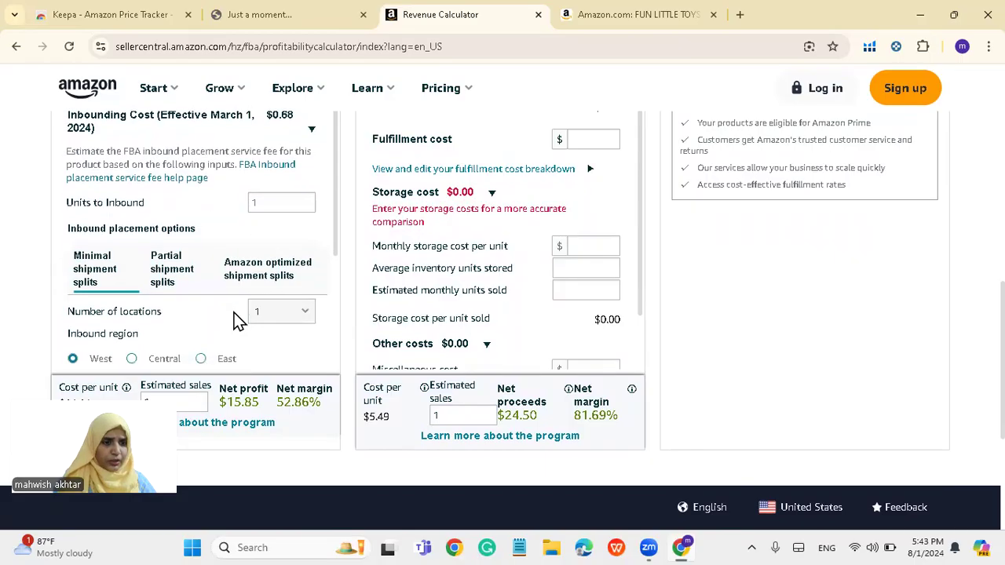
scroll(240, 321, down, 1)
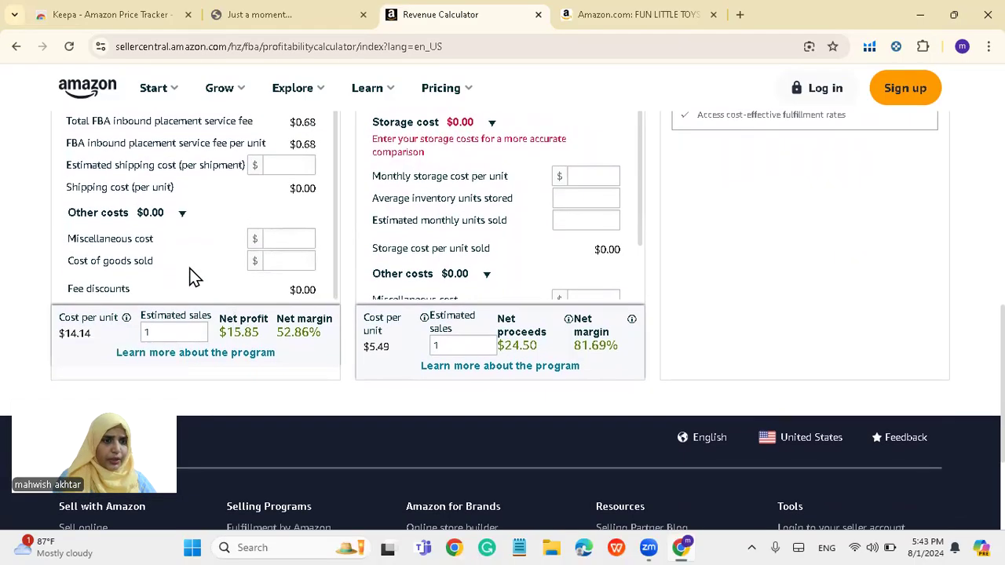
click(307, 251)
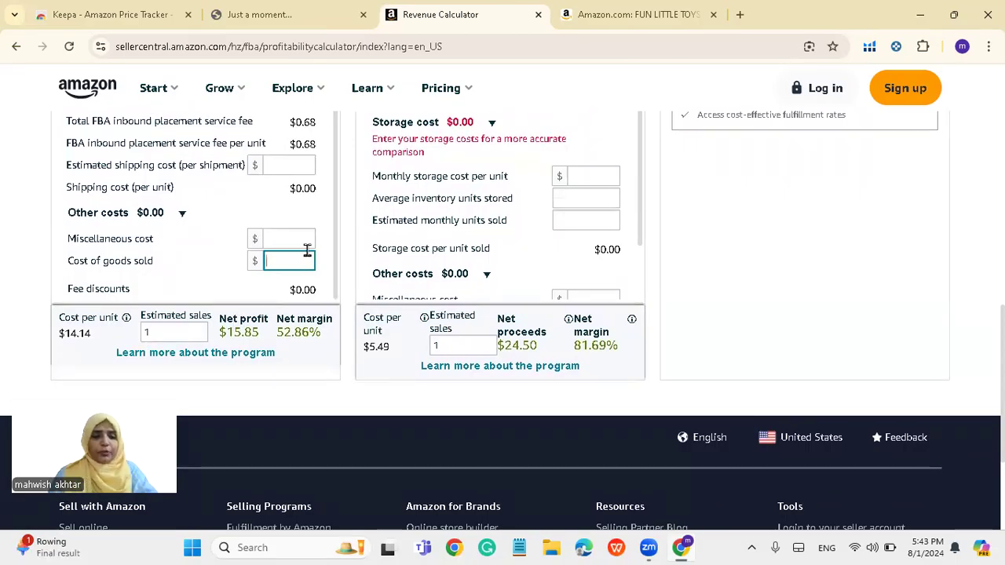
text(8.5)
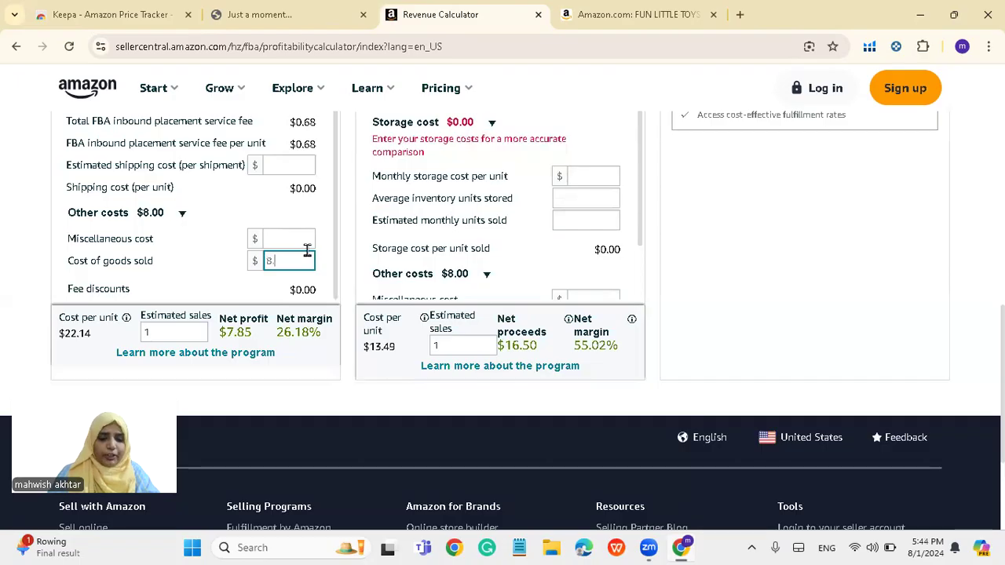
click(284, 238)
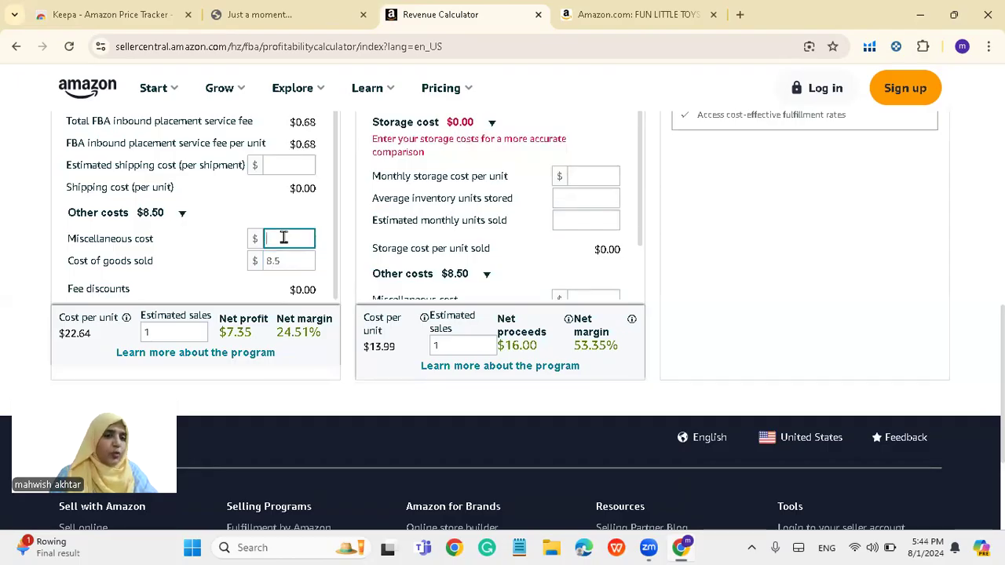
text(2)
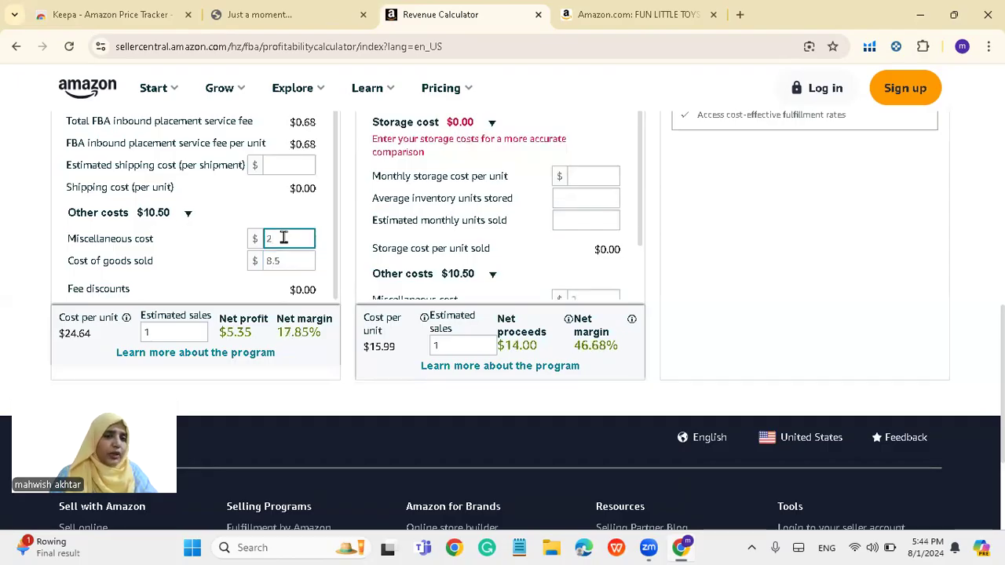
click(3, 266)
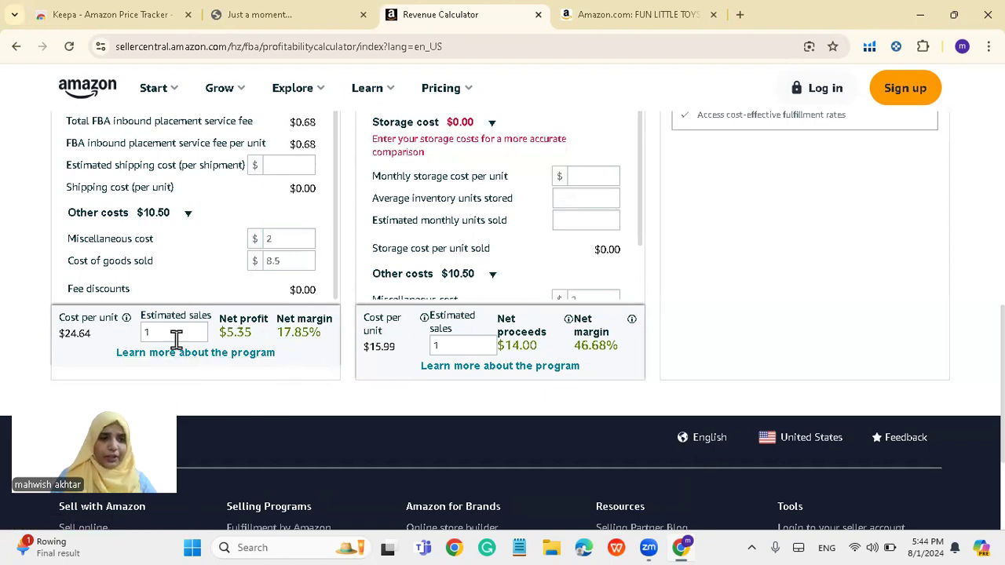
- Review the inbound placement options, inbound region, placement service fees and shipping cost fields under Amazon Fulfillment
scroll(203, 338, up, 1)
scroll(202, 338, up, 4)
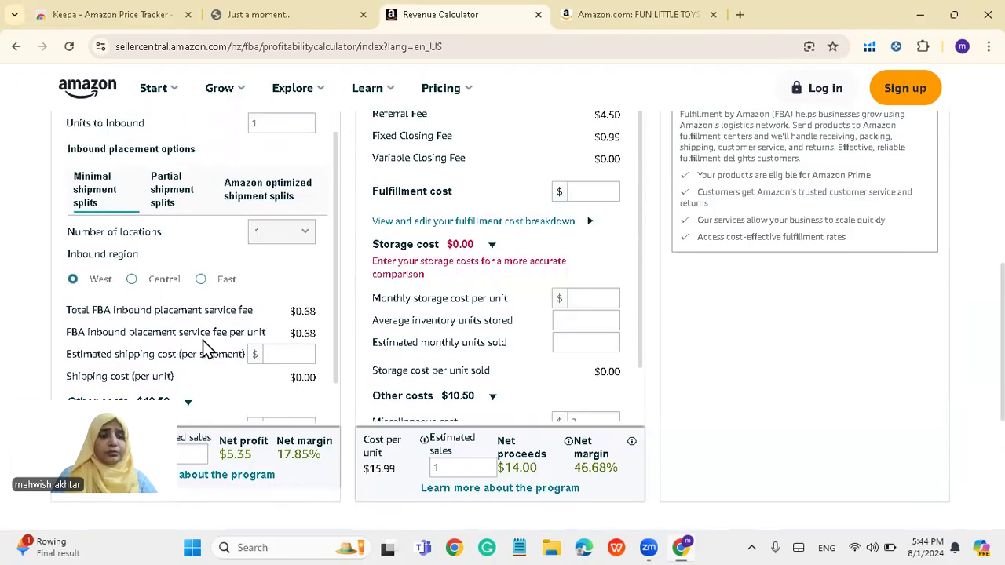
scroll(203, 346, down, 2)
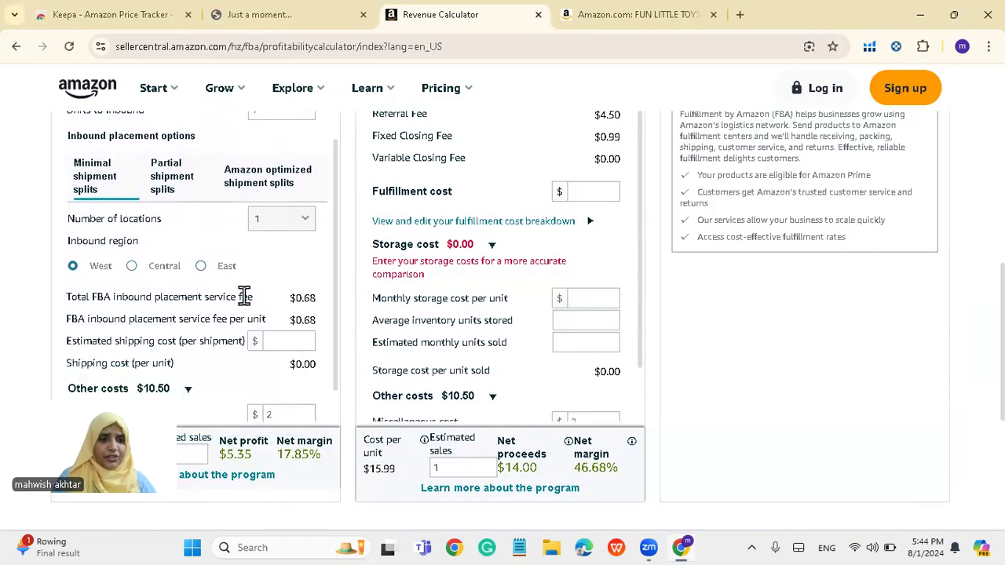
scroll(246, 294, down, 1)
mouse_move(184, 293)
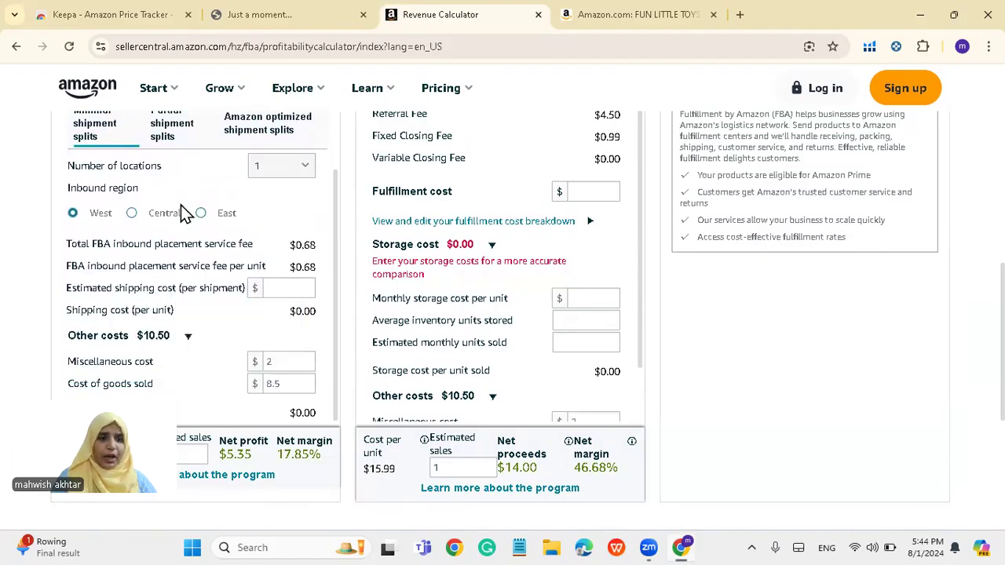
scroll(183, 207, up, 2)
mouse_move(166, 274)
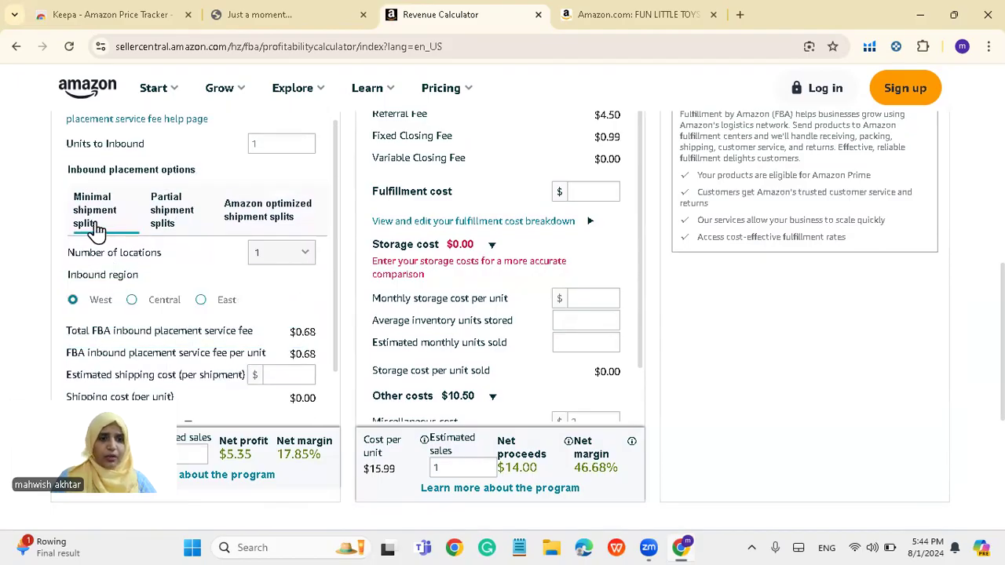
- Compare the minimal, partial and Amazon optimized shipment splits for Amazon Fulfillment's inbound placement, ending with Amazon optimized shipment splits selected
click(271, 215)
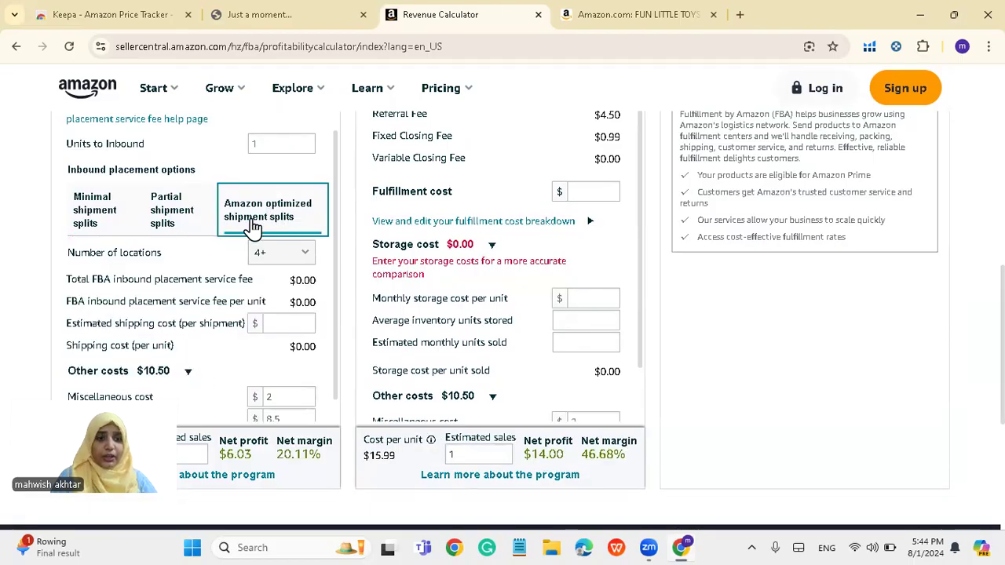
click(291, 330)
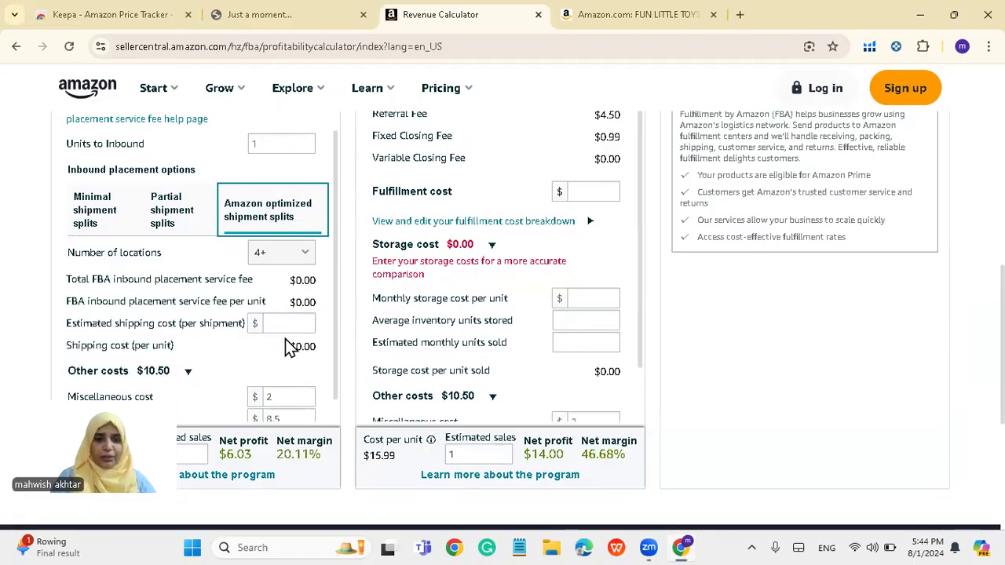
scroll(286, 346, down, 1)
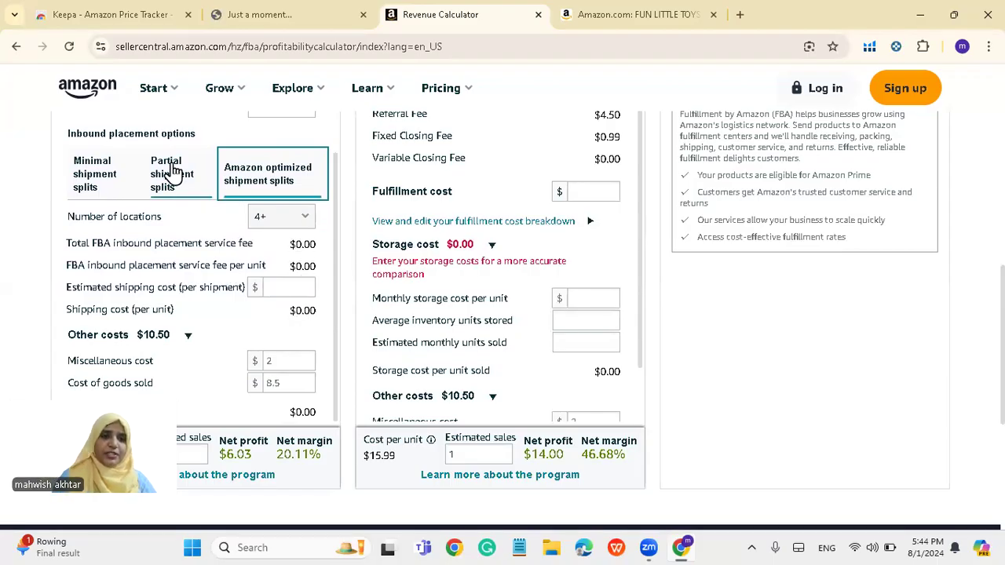
click(100, 171)
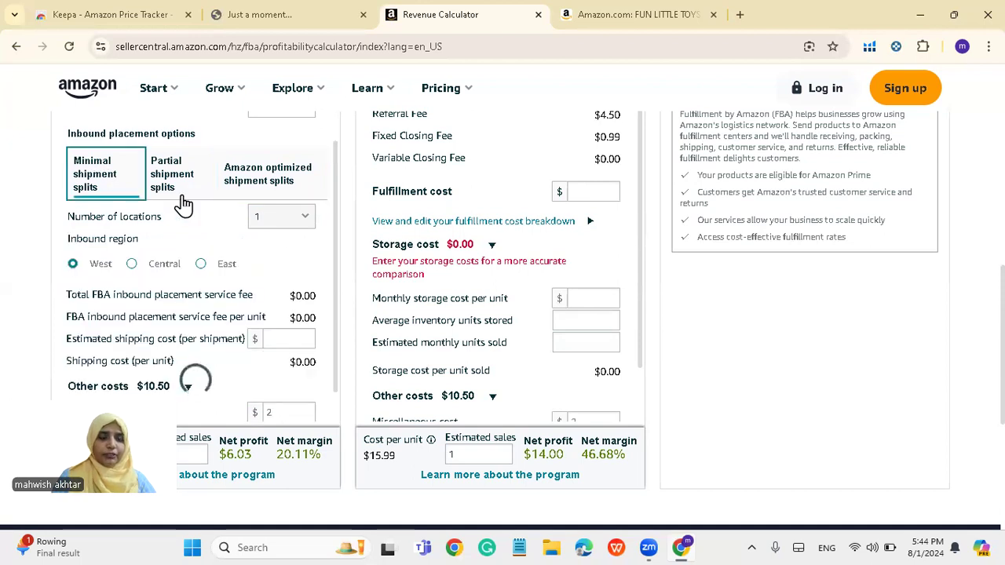
click(292, 339)
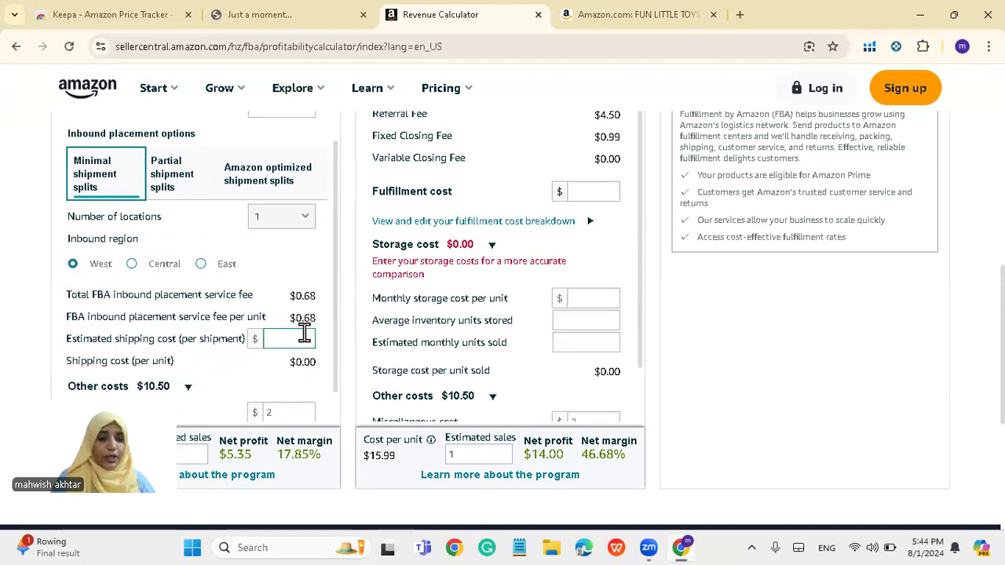
click(196, 189)
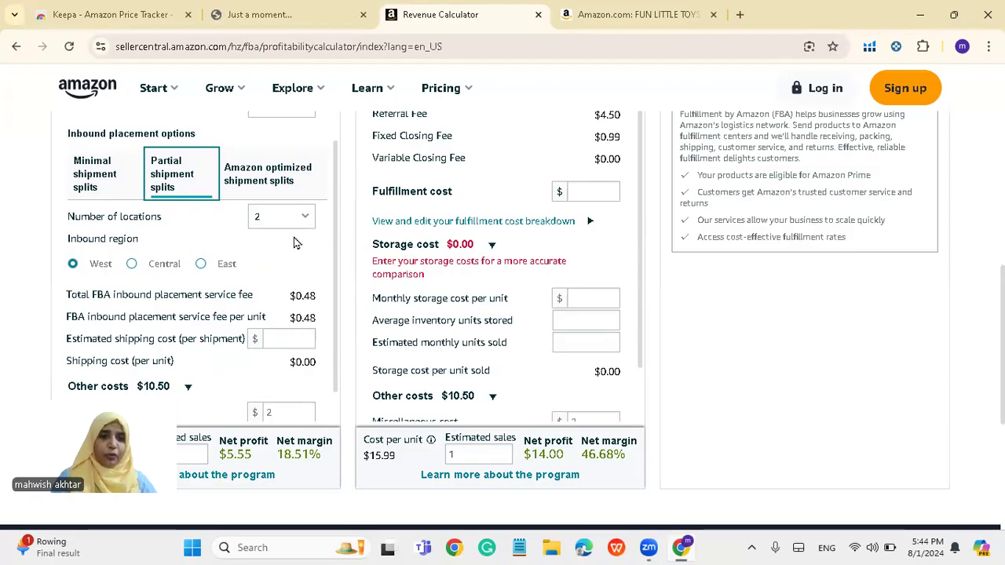
click(282, 184)
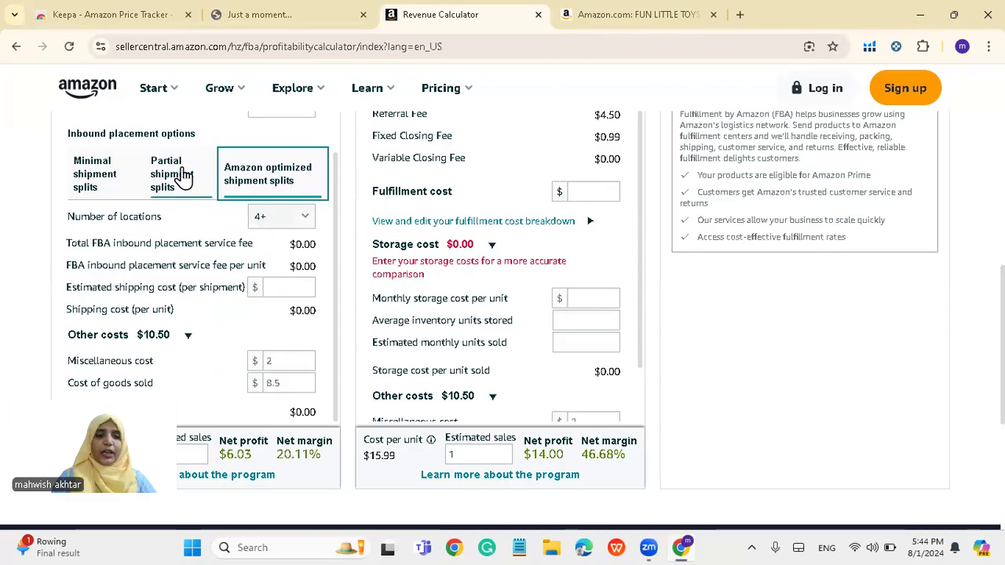
click(183, 176)
click(263, 180)
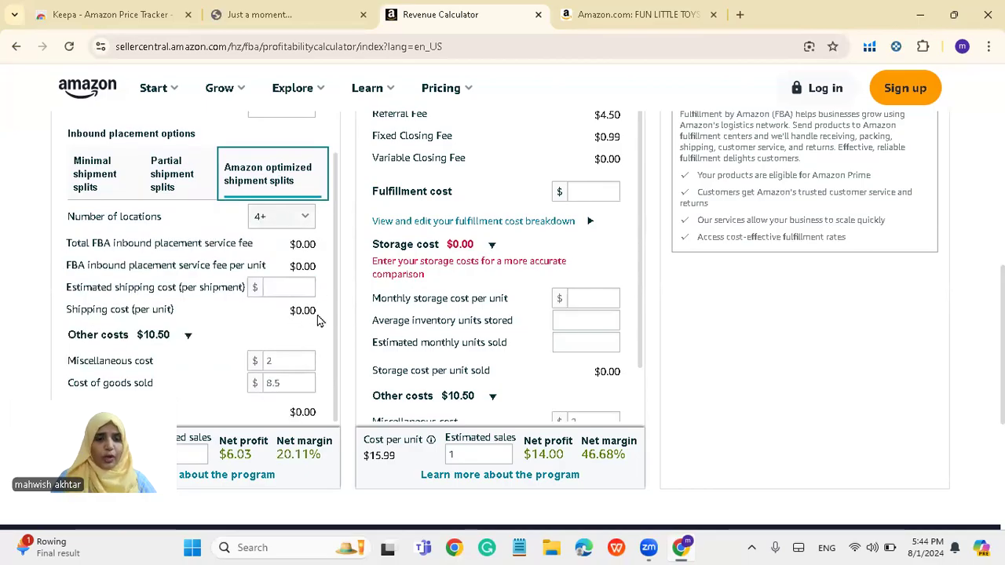
- Review Amazon Fulfillment's cost breakdown from item price and Amazon fees through storage, inbounding and other costs to net profit and net margin
scroll(311, 321, down, 2)
scroll(310, 321, up, 2)
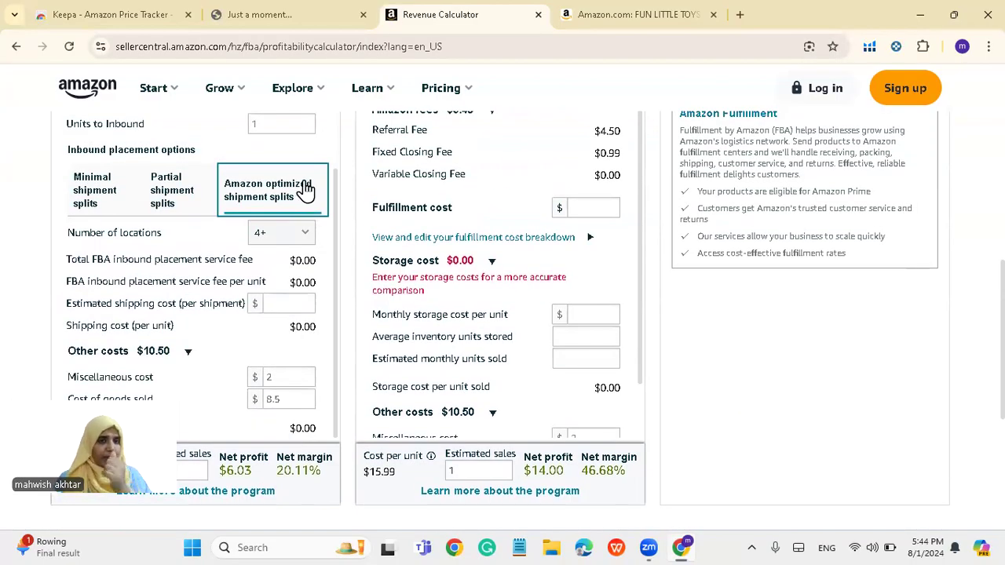
scroll(306, 188, up, 4)
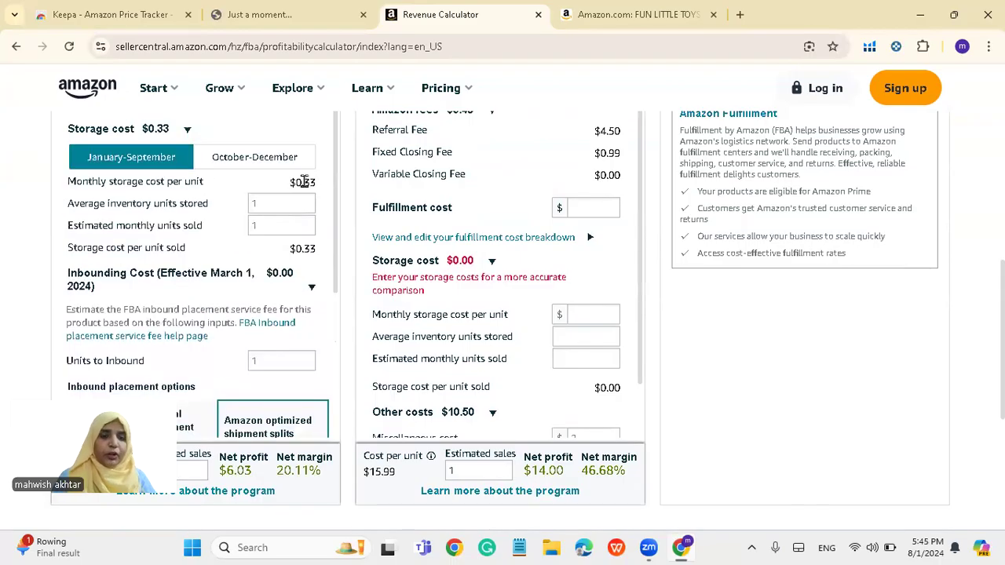
scroll(306, 187, up, 3)
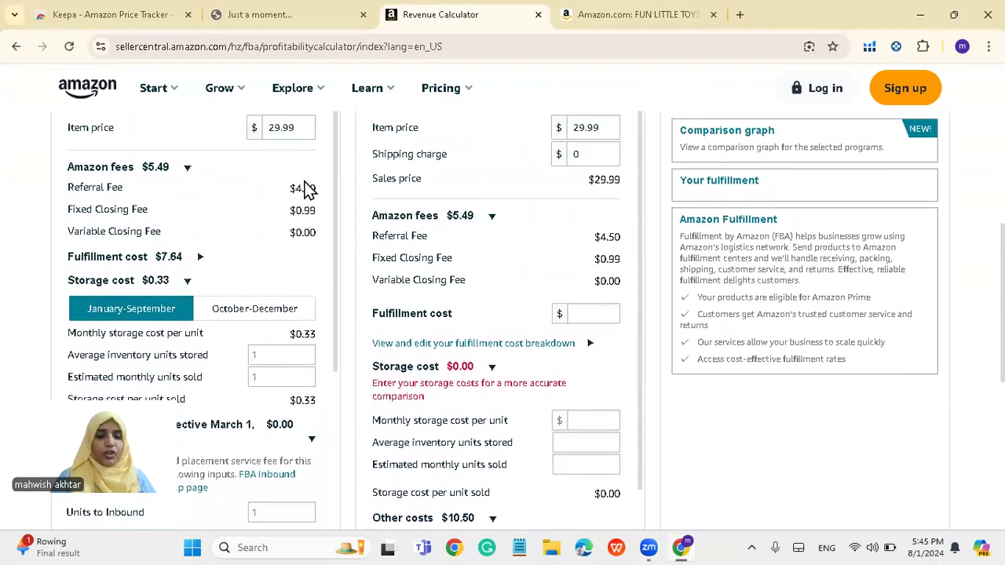
scroll(306, 188, up, 1)
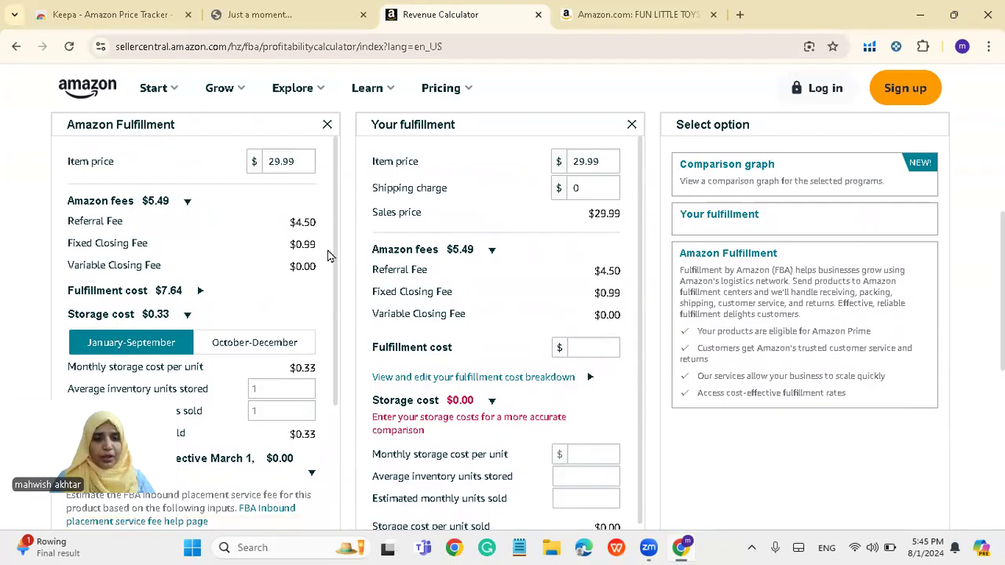
scroll(328, 256, down, 5)
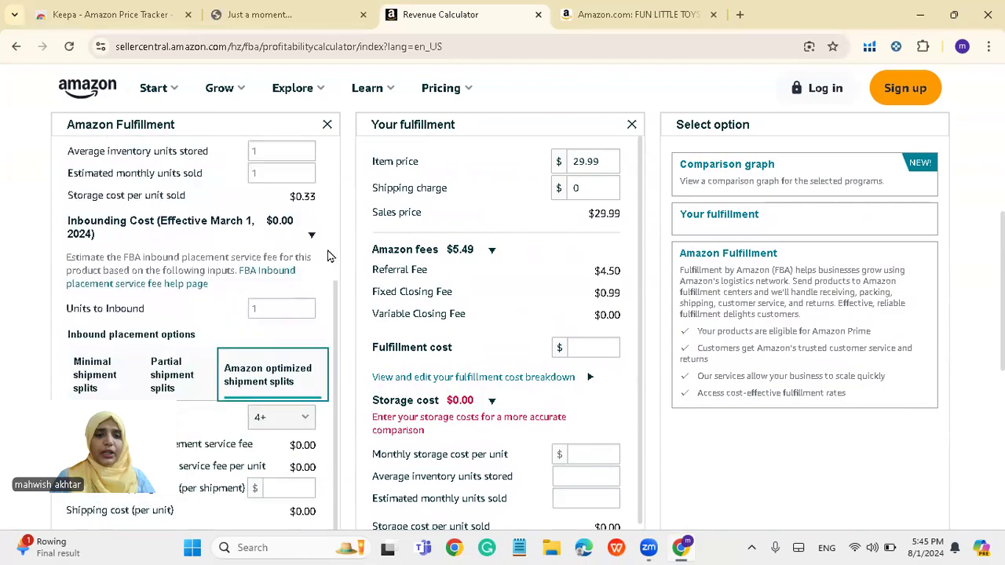
scroll(328, 256, down, 5)
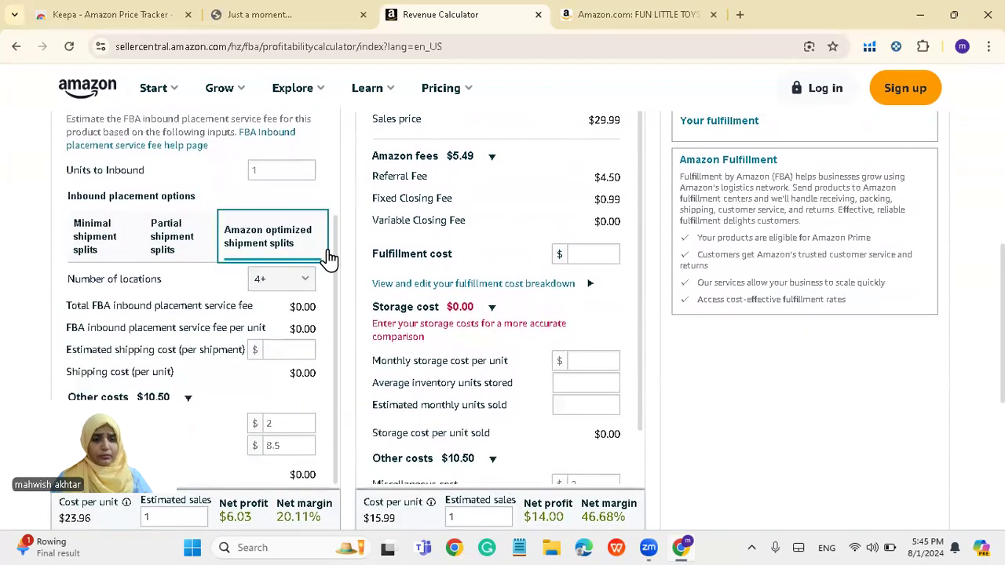
scroll(330, 259, down, 1)
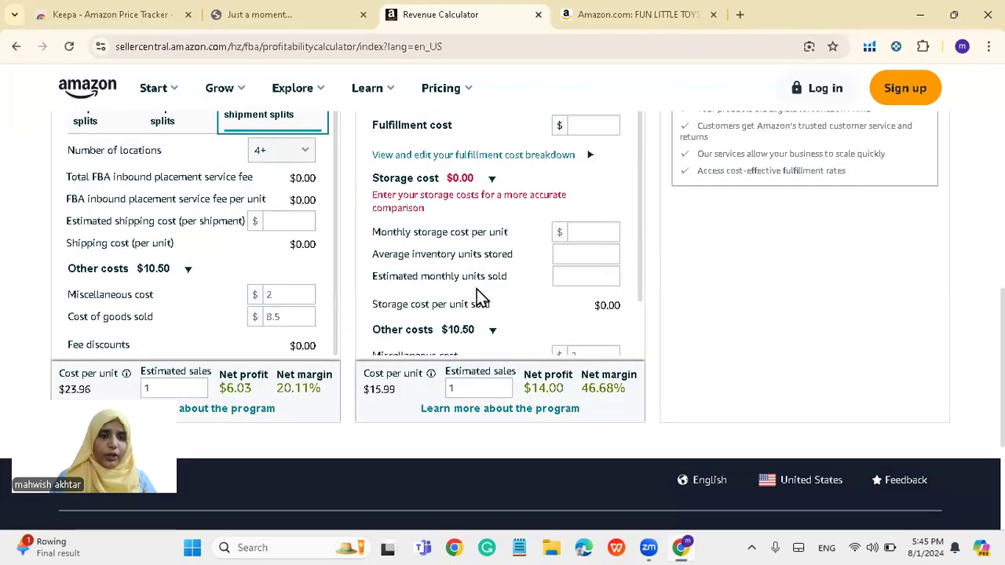
- Return to the Jungle Scout sales estimator page and reload junglescout.com/estimator/
click(285, 12)
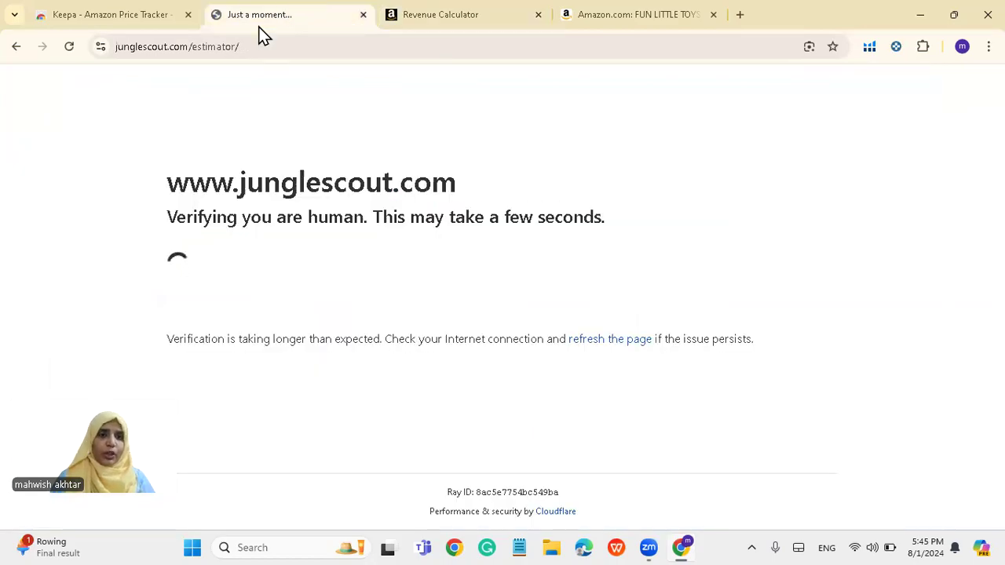
click(287, 48)
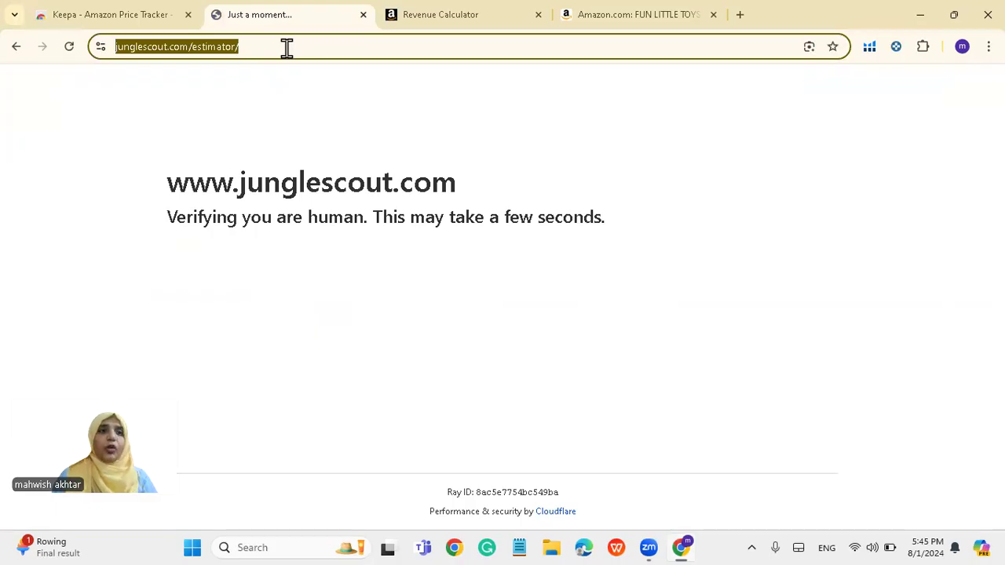
key(Return)
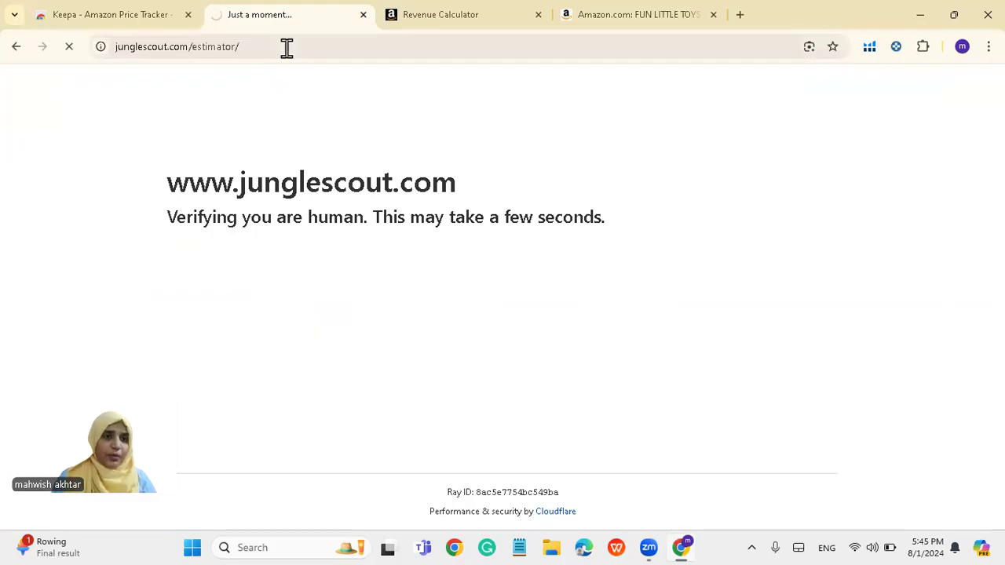